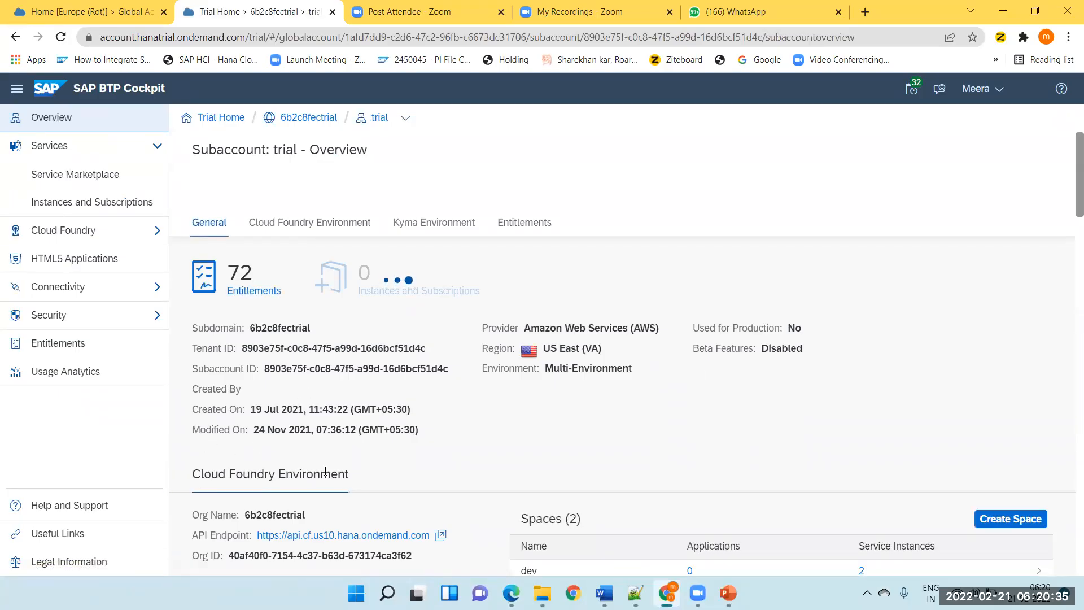
Open the Integration Suite subscription of the trial subaccount and go to its Cloud Integration design workspace, dismissing the news announcement.
left_click(71, 204)
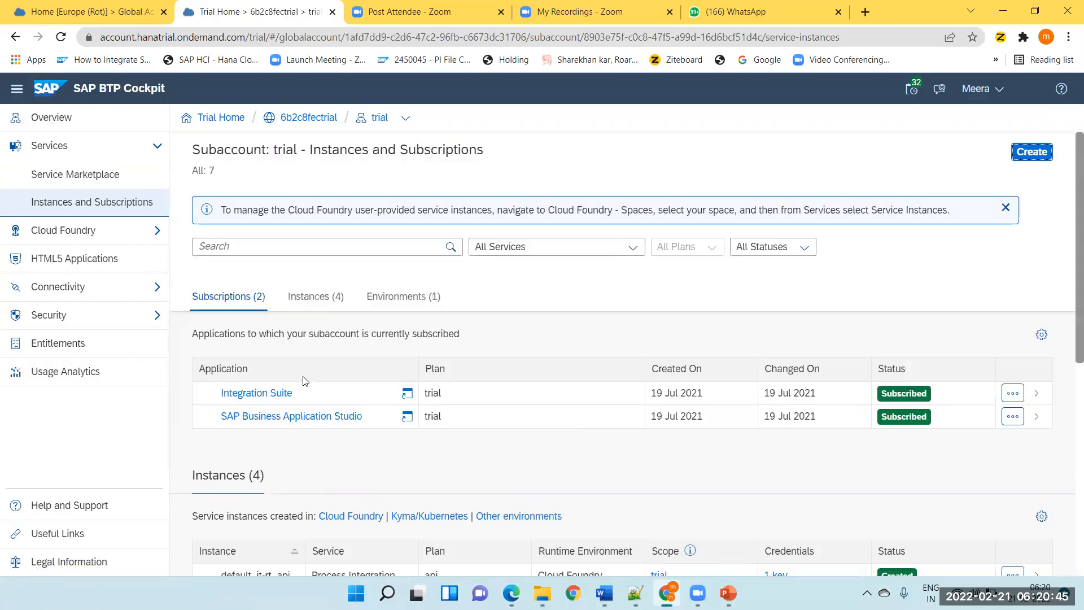
left_click(269, 395)
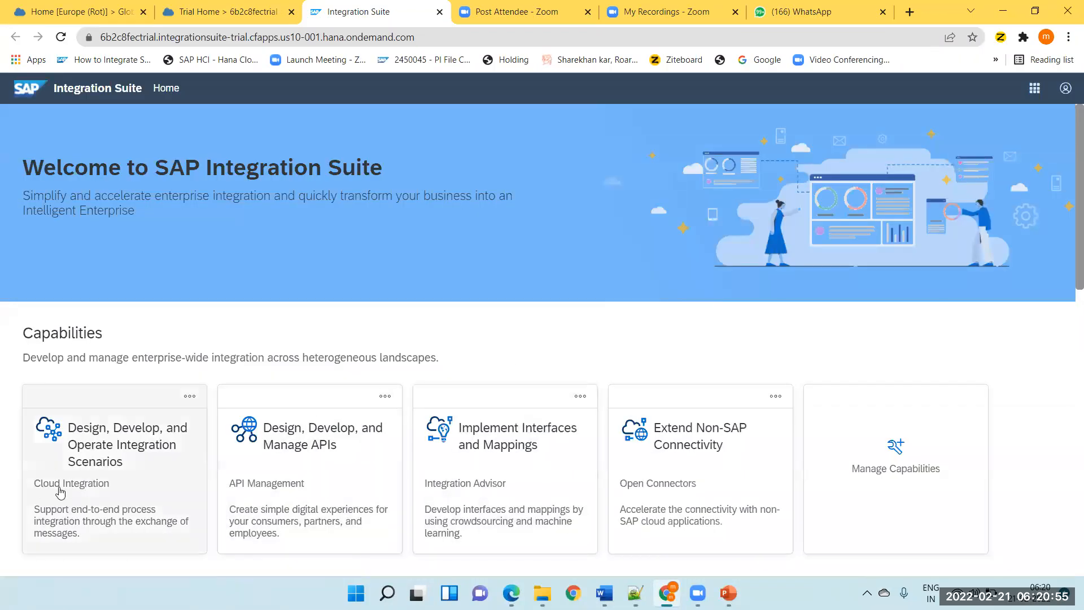
left_click(60, 493)
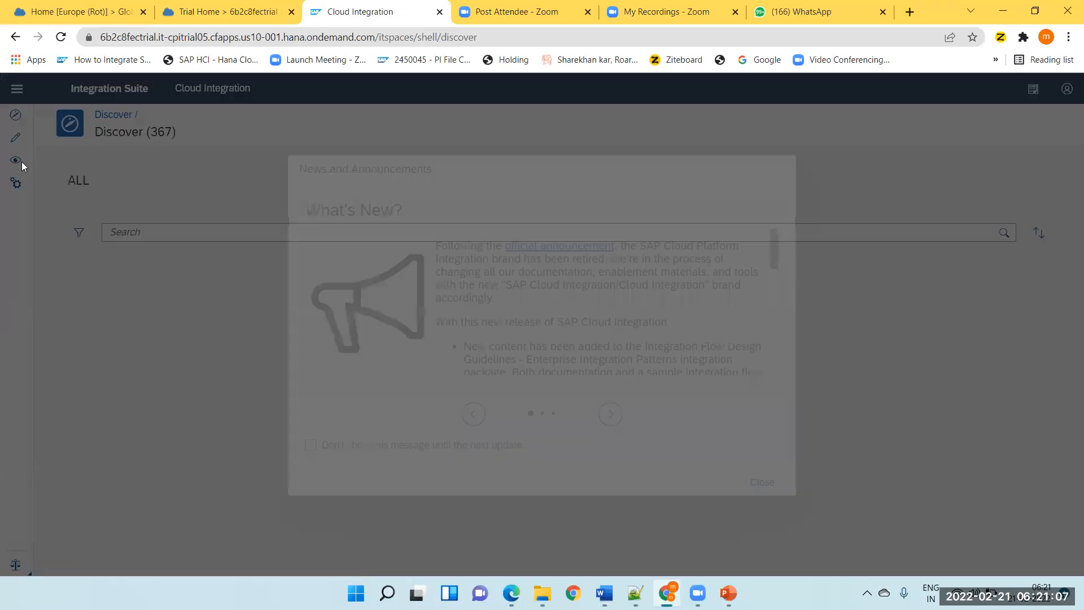
left_click(760, 483)
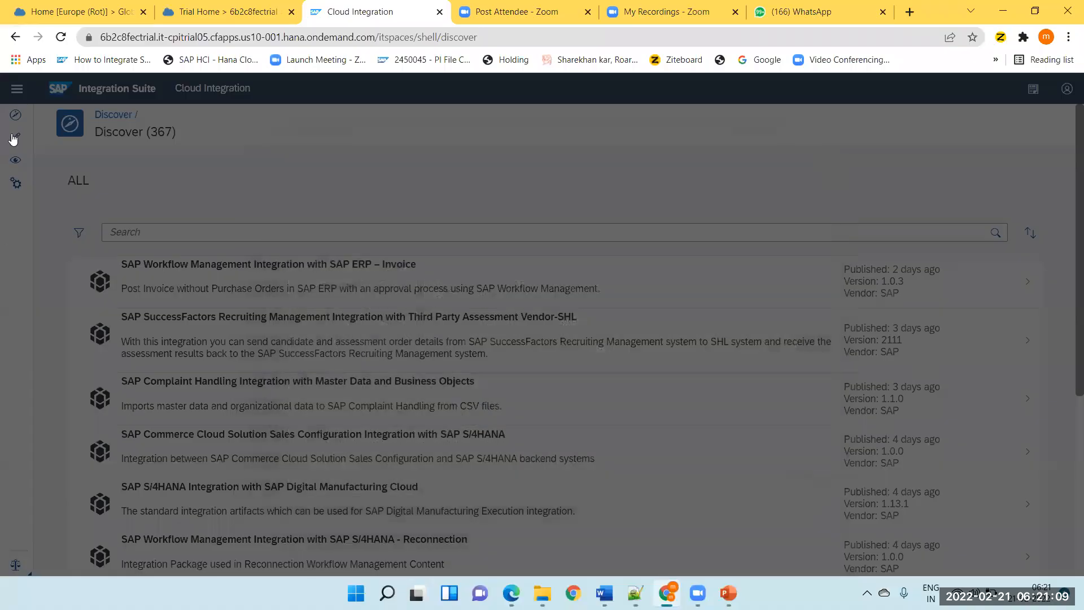
left_click(15, 137)
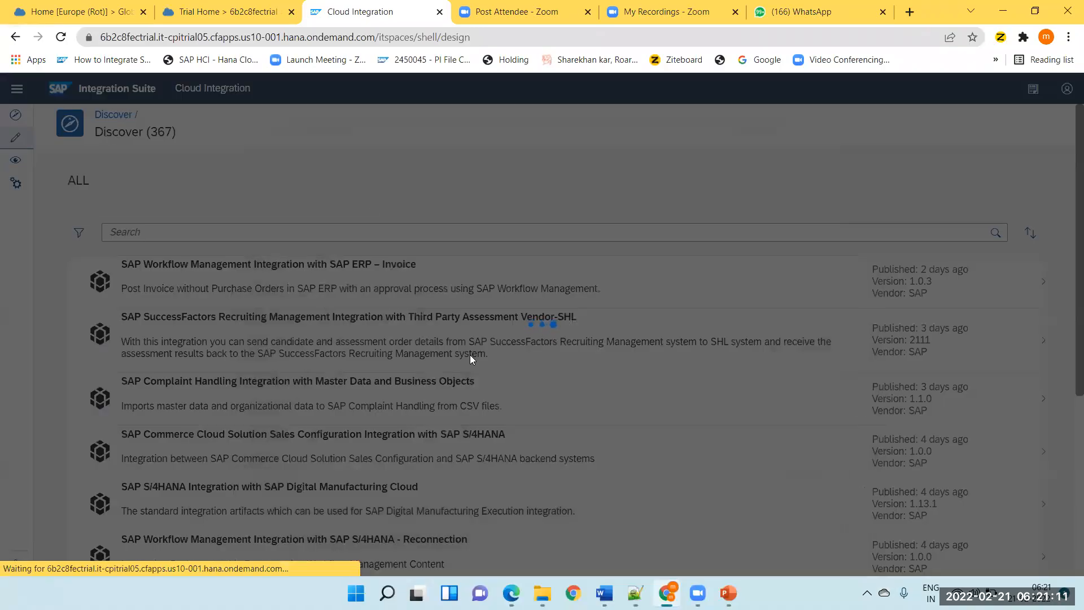
Open the SFTP Adapter integration flow from the Jan_2022 package's artifacts in edit mode.
scroll(367, 357, "down", 6)
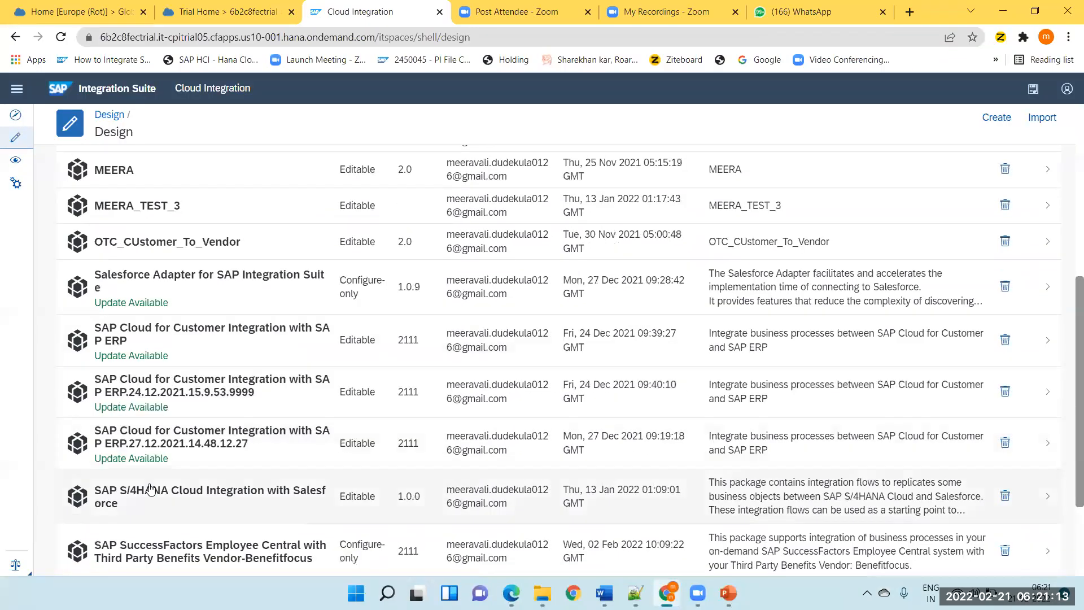
scroll(186, 383, "up", 2)
scroll(183, 379, "down", 2)
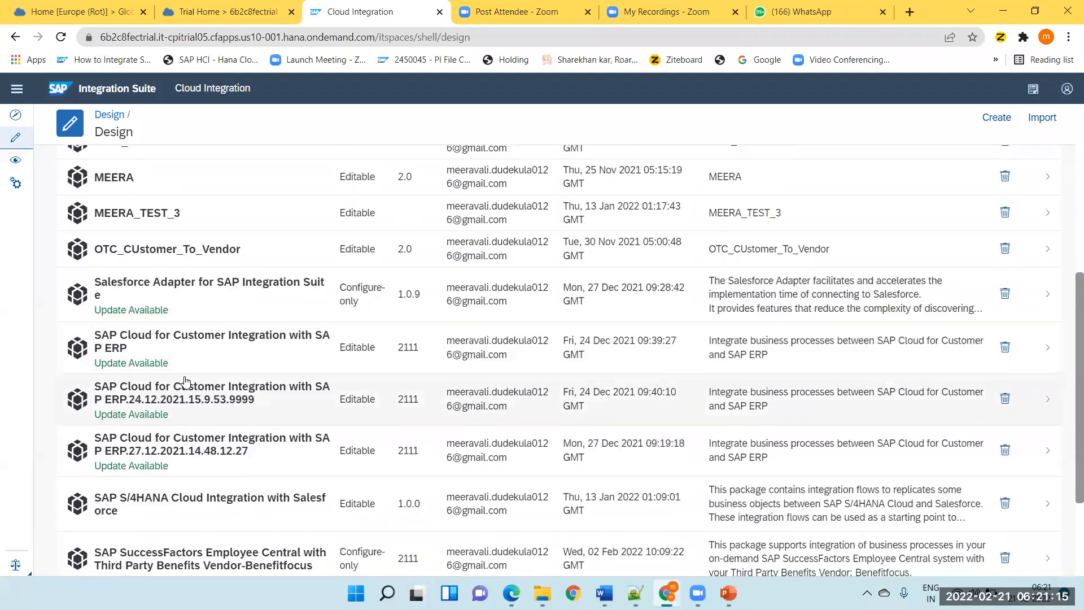
scroll(101, 518, "down", 1)
scroll(101, 518, "down", 2)
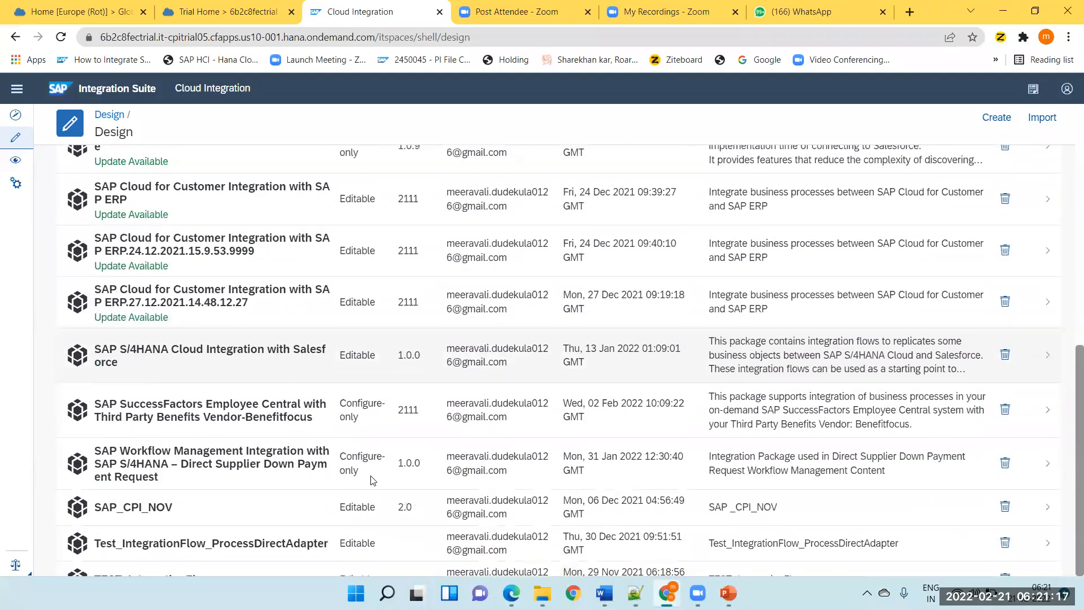
left_click(367, 499)
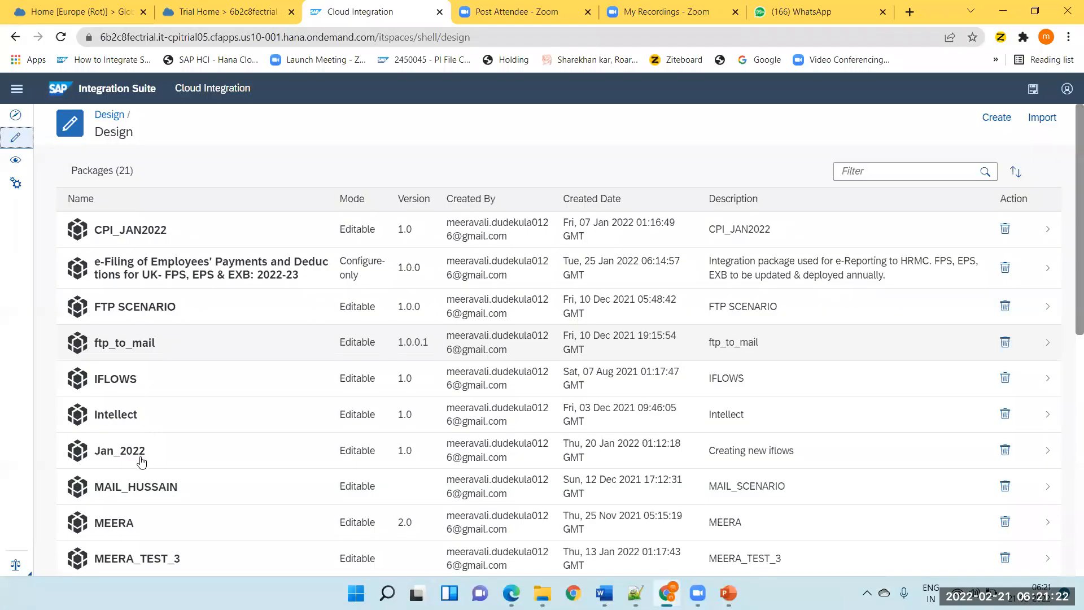
left_click(141, 462)
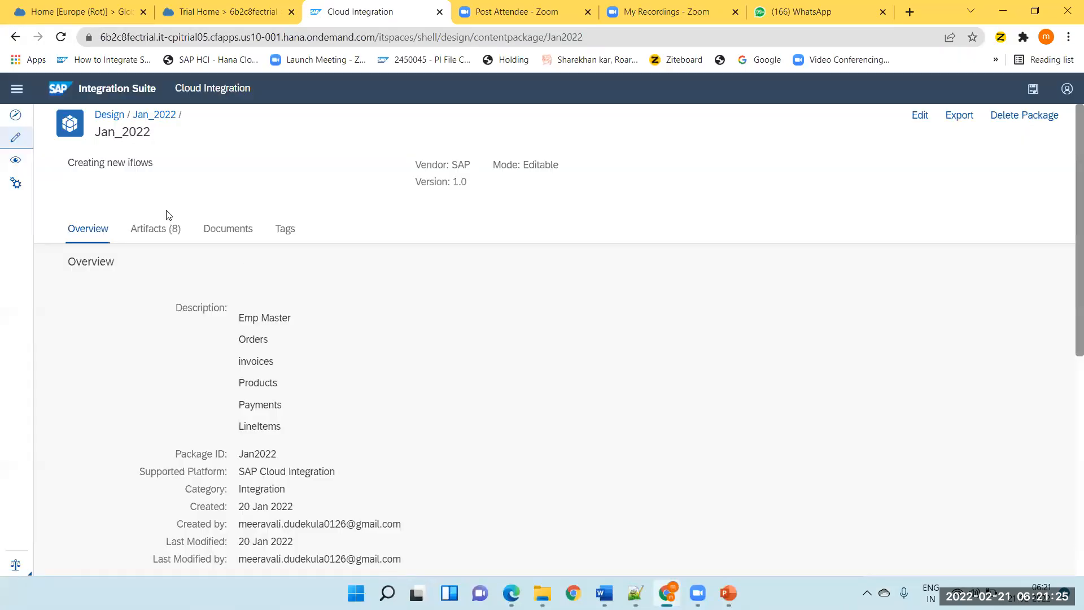
left_click(159, 232)
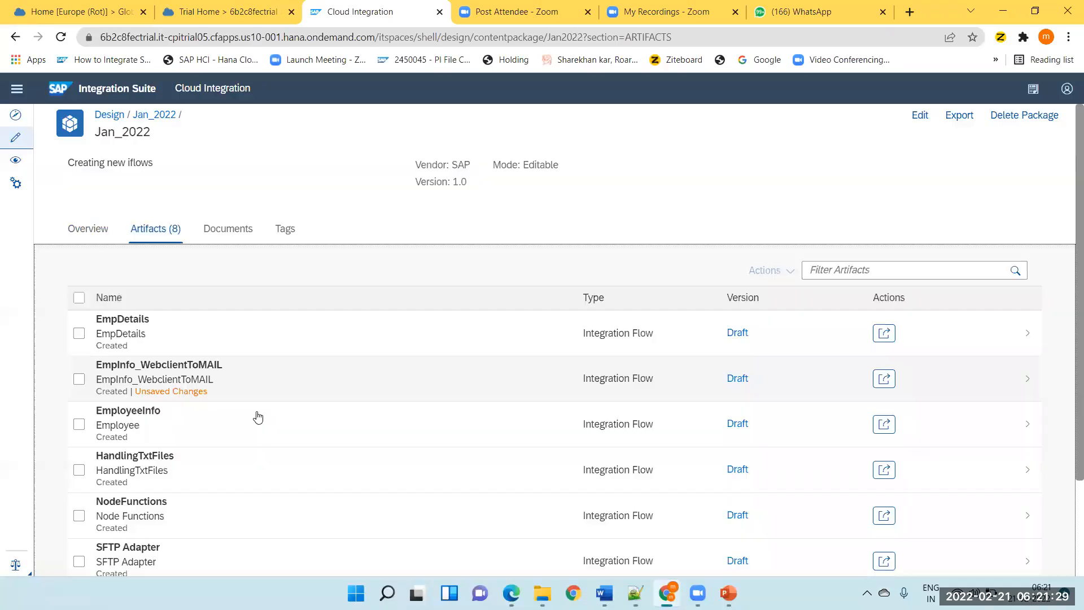
scroll(151, 457, "down", 2)
left_click(136, 447)
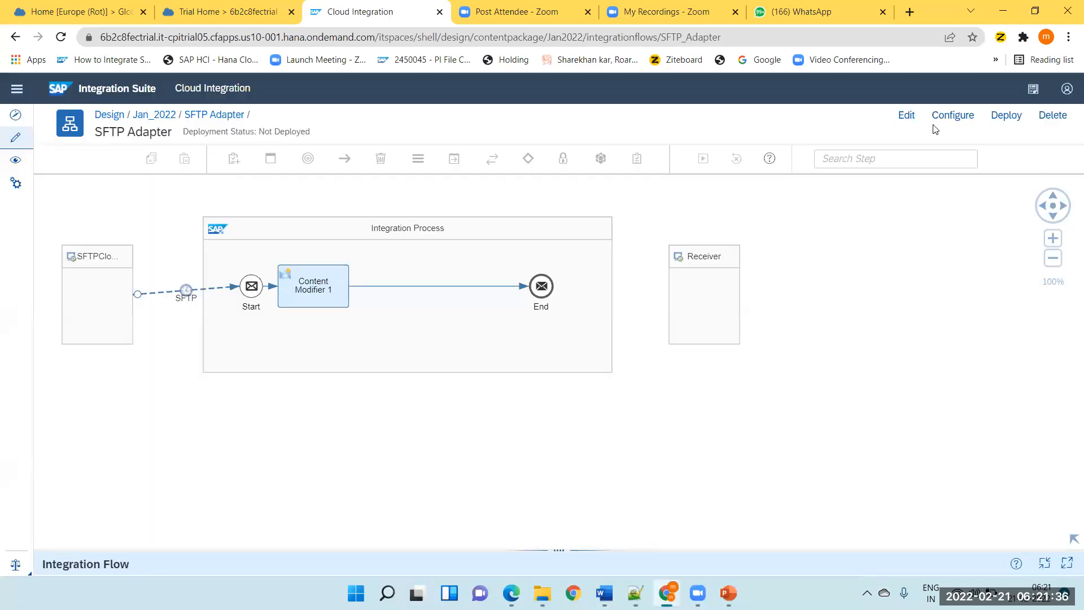
left_click(906, 116)
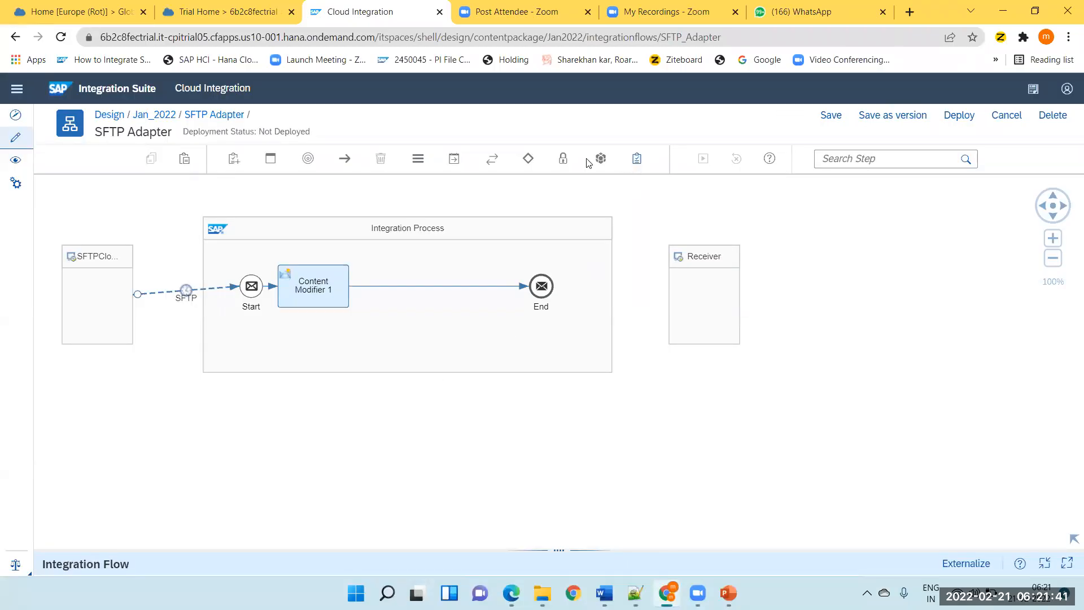
Add a PGP Decryptor step to the integration process between Content Modifier 1 and the End event.
left_click(563, 160)
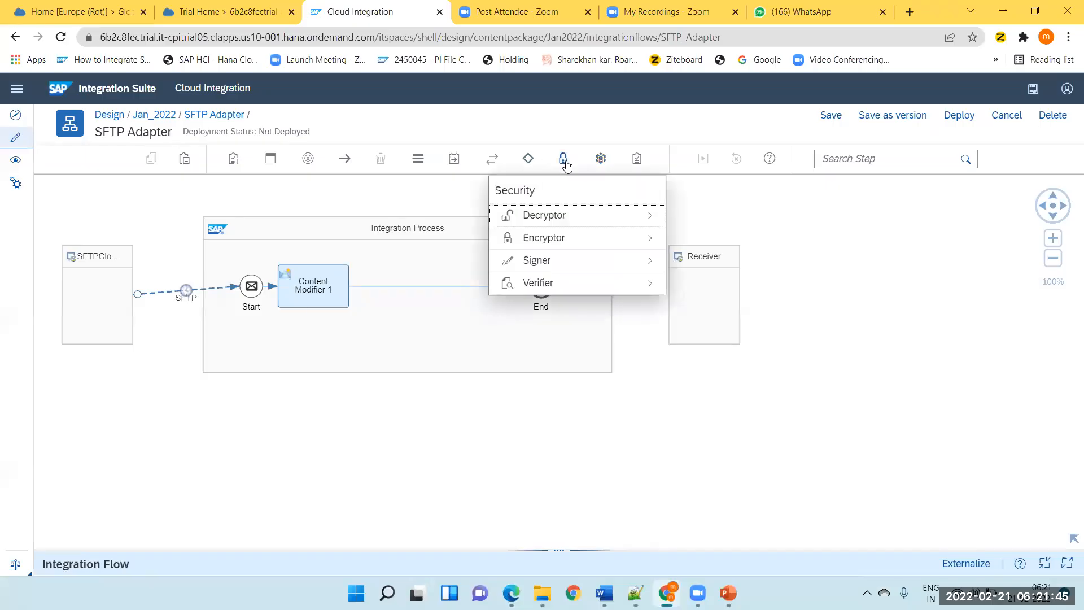
left_click(536, 219)
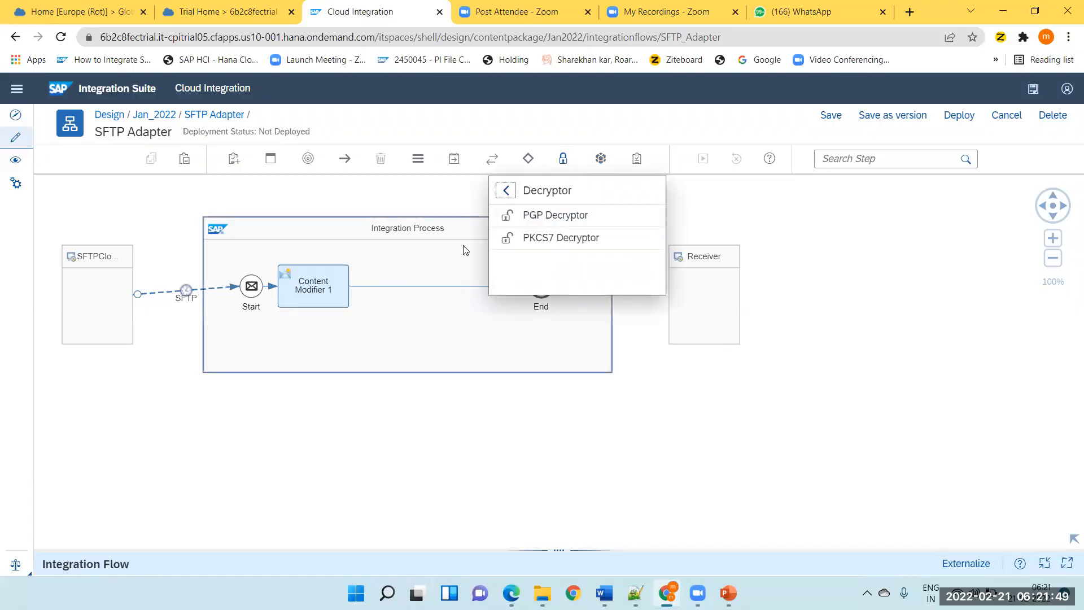
left_click(575, 220)
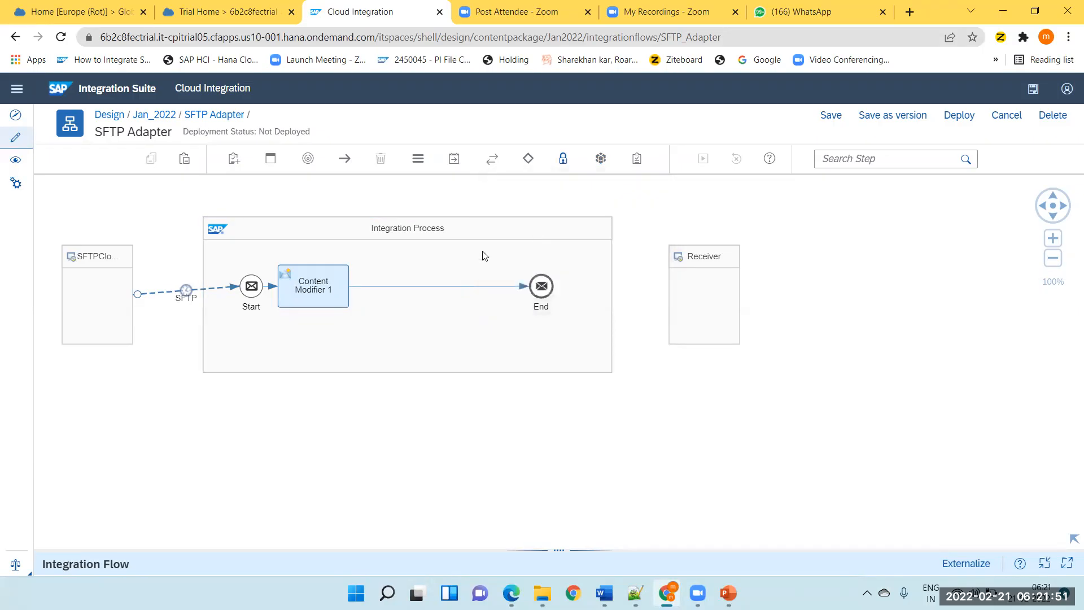
left_click(416, 286)
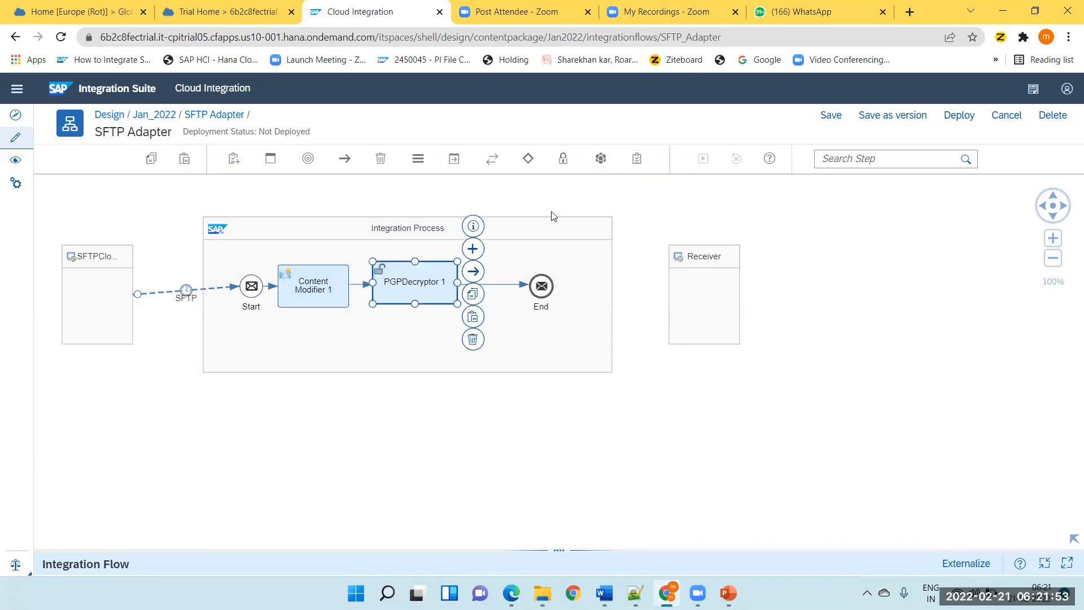
Add a PGP Encryptor step on the connection between PGPDecryptor 1 and the End event.
left_click(563, 160)
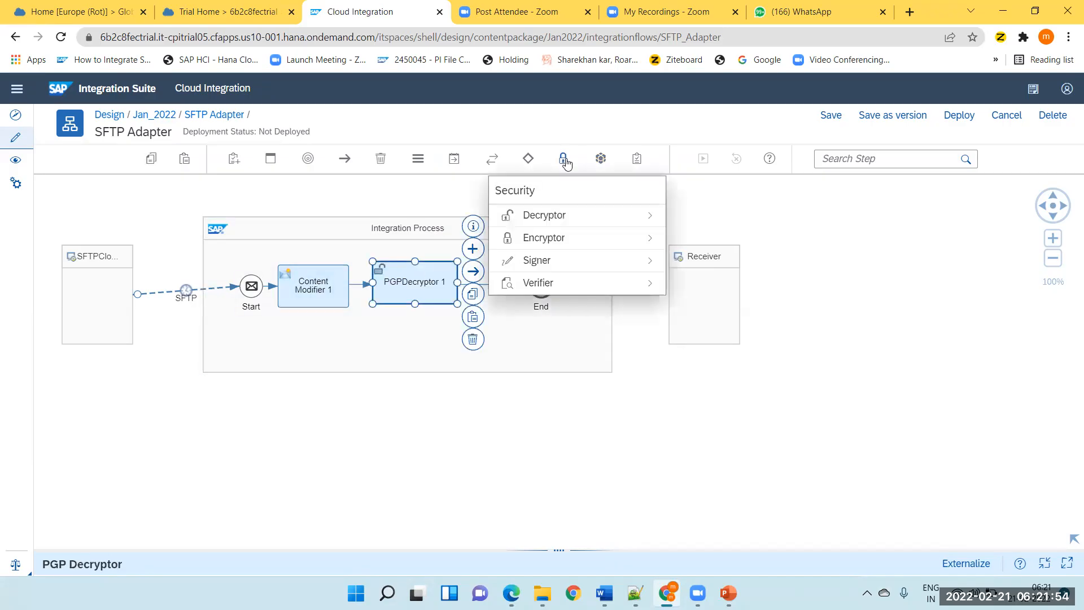
left_click(559, 238)
left_click(540, 217)
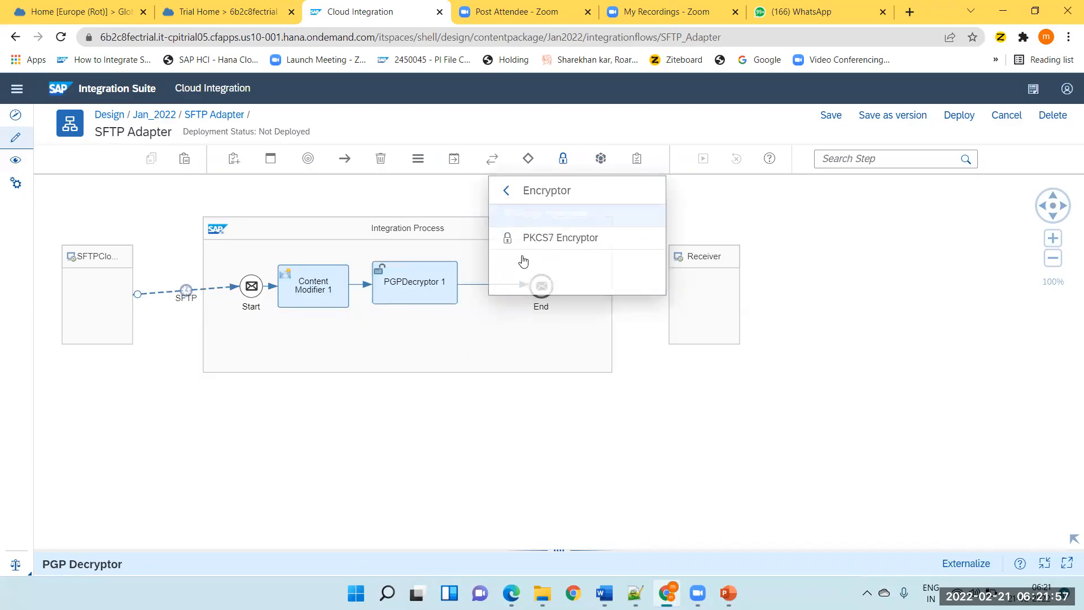
left_click(498, 289)
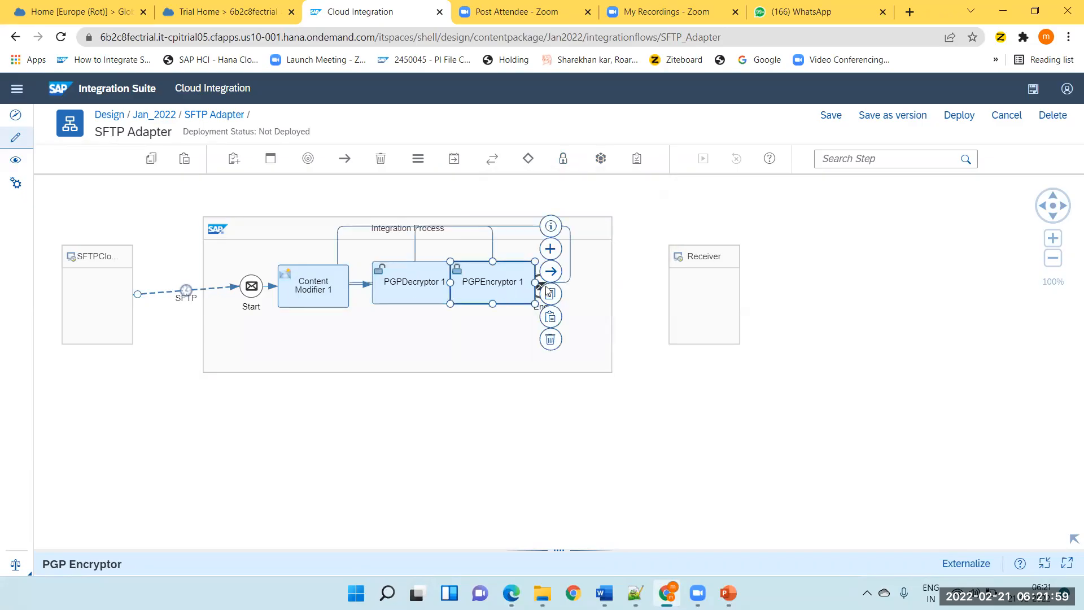
left_click(497, 351)
Rearrange the flow by spacing out the End event and PGPEncryptor 1, then placing the decryptor and encryptor slightly lower.
left_click_drag(542, 286, 590, 293)
left_click_drag(508, 290, 535, 293)
left_click(422, 292)
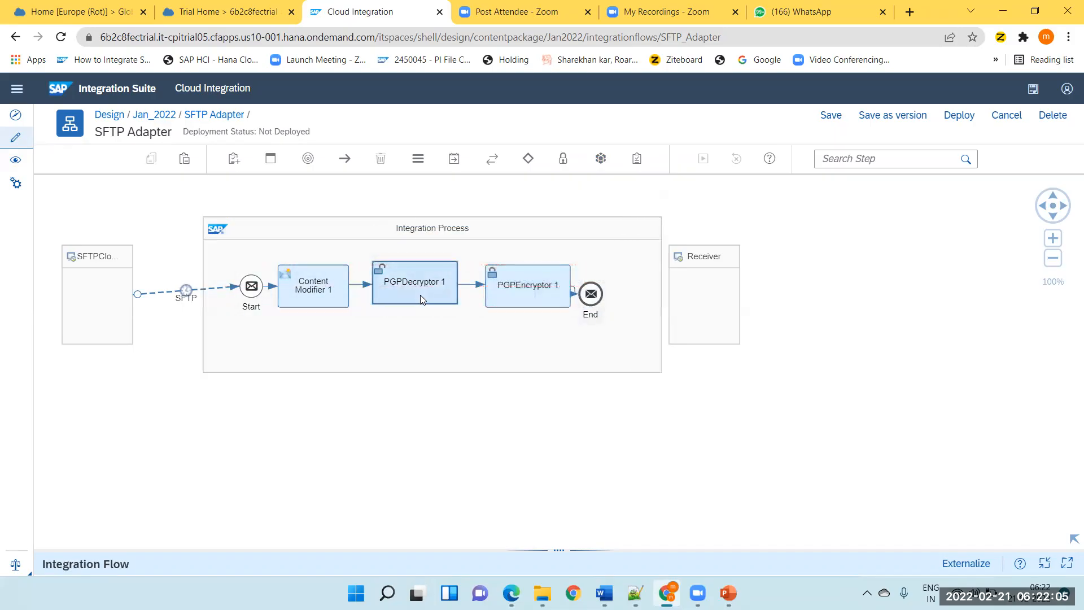
left_click_drag(420, 294, 417, 303)
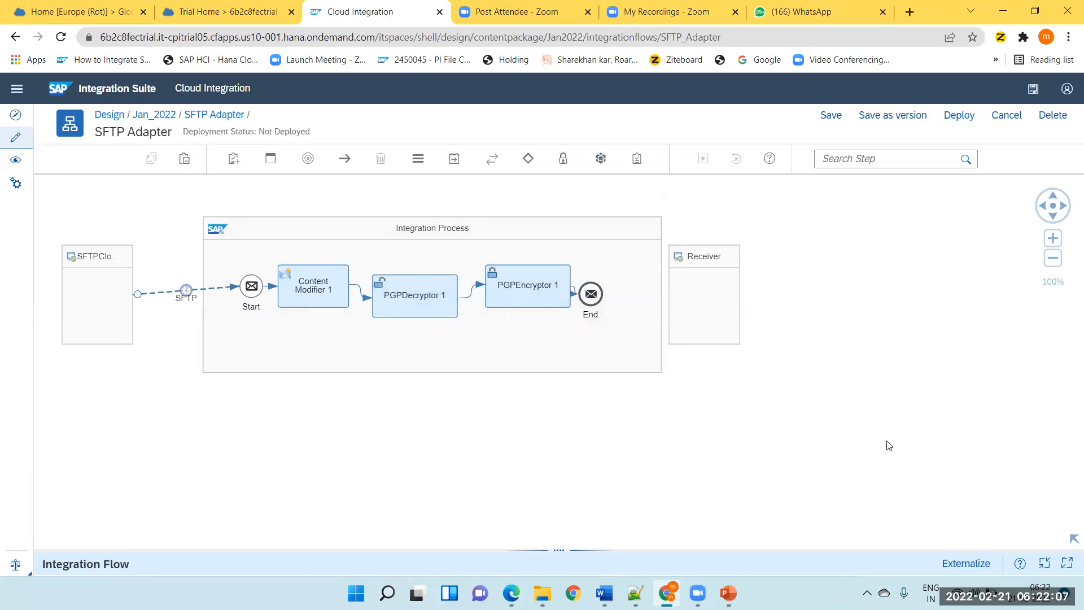
left_click_drag(518, 289, 514, 336)
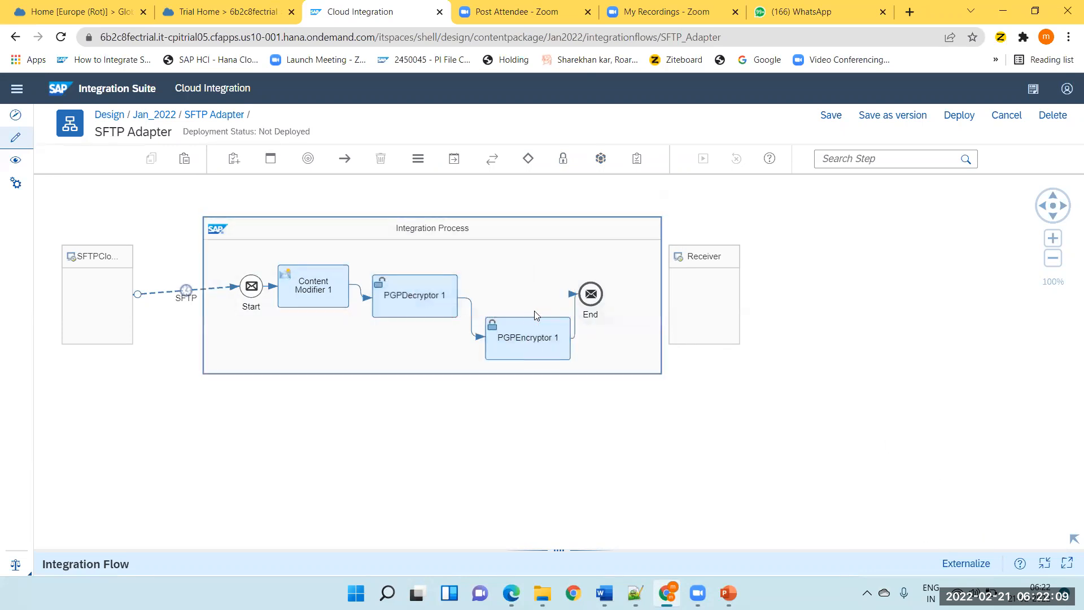
Open the processing settings of PGPDecryptor 1 in the expanded property sheet and examine the available Signatures options.
left_click(427, 297)
left_click(1066, 563)
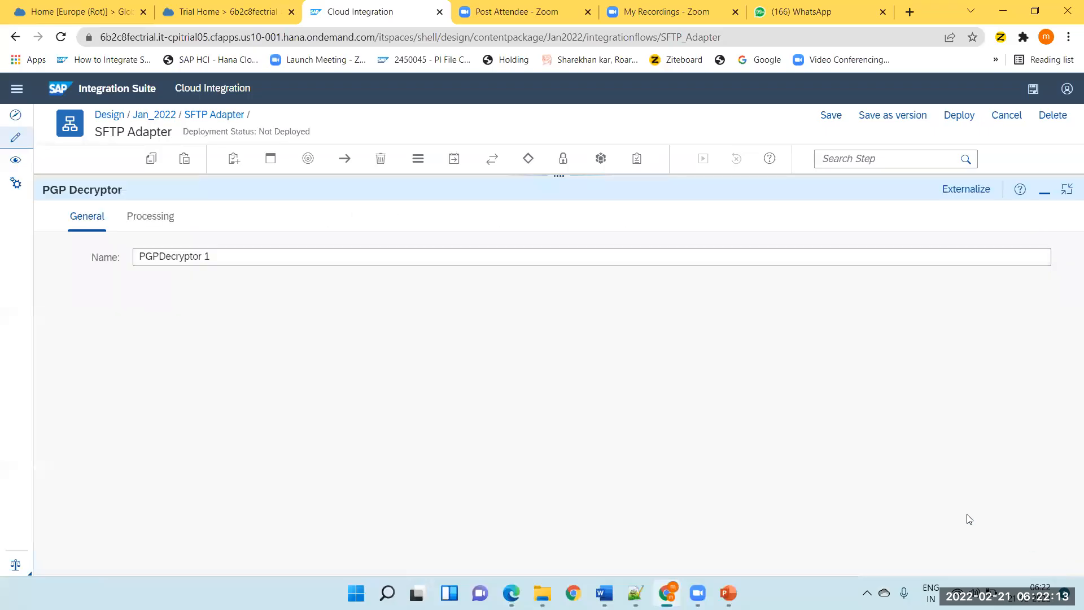
left_click(154, 219)
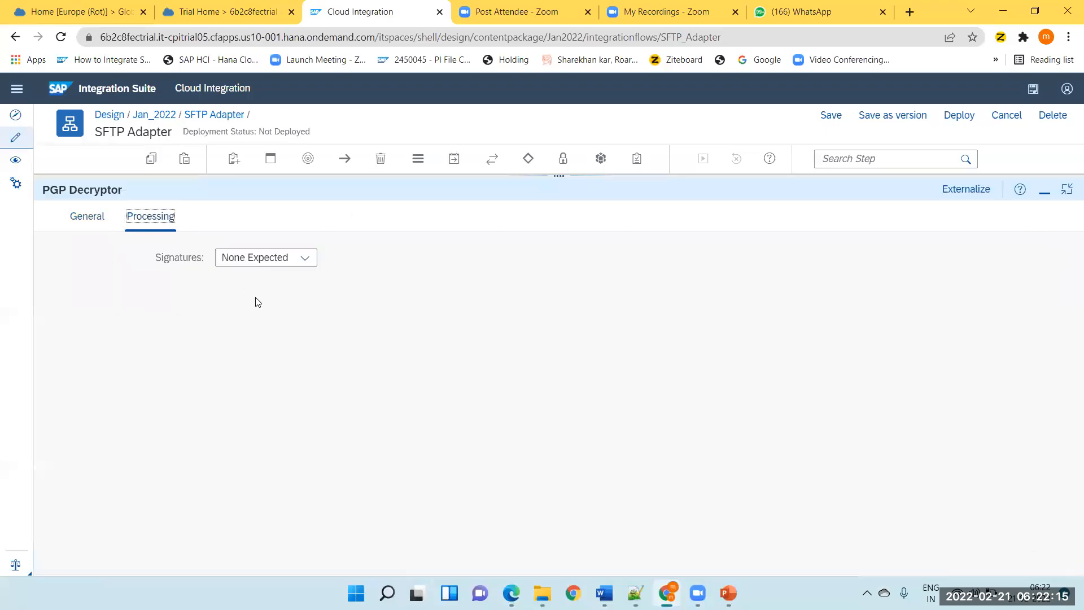
left_click(303, 258)
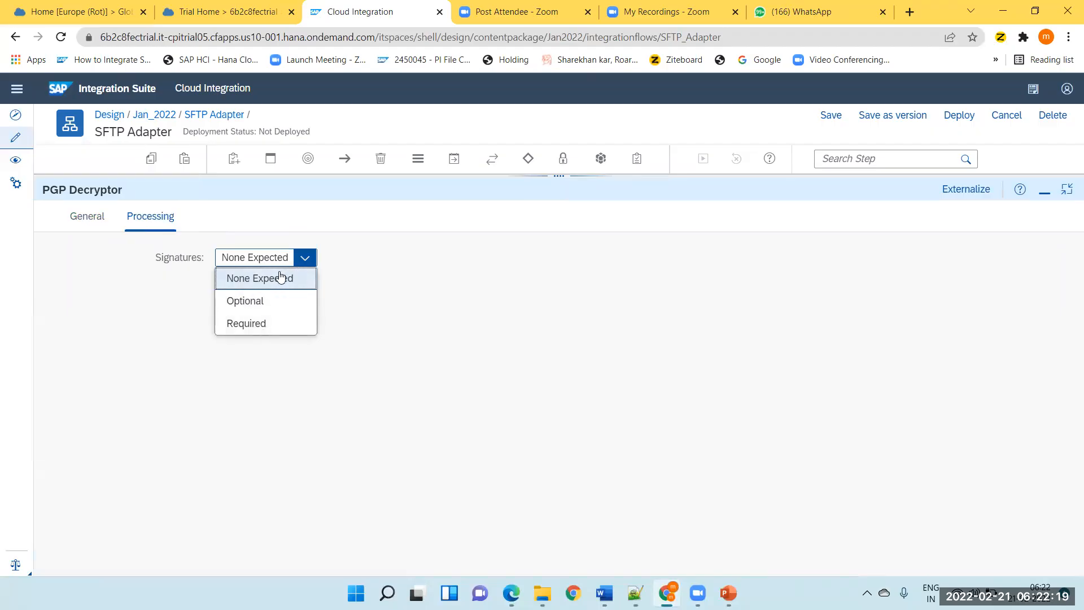
left_click_drag(155, 258, 205, 259)
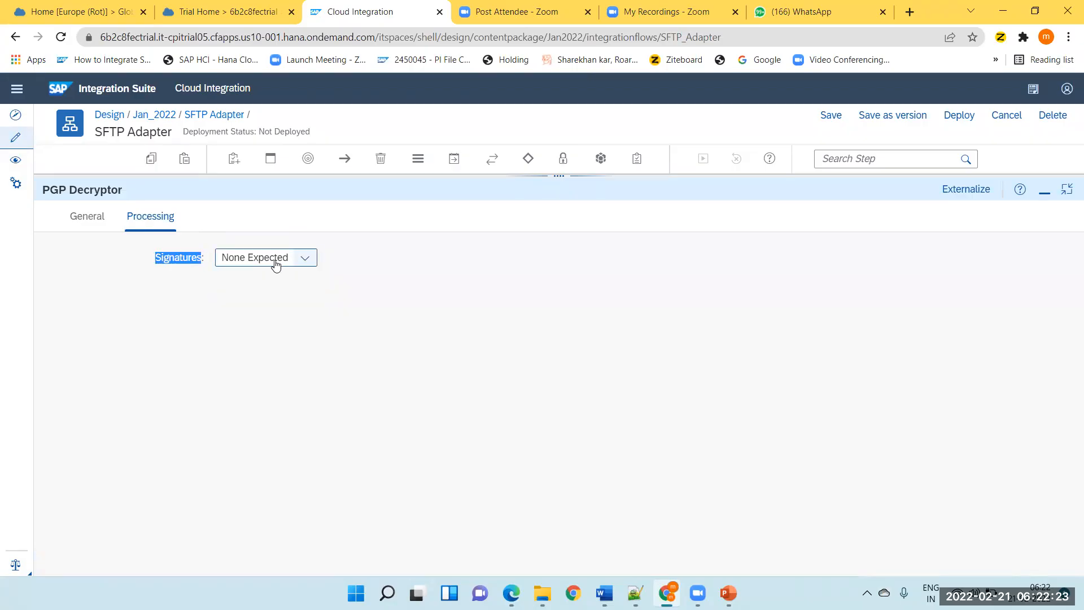
Set the PGP Decryptor's Signatures to Optional and examine the signer key user ID from the public keyring.
left_click(304, 258)
left_click(255, 303)
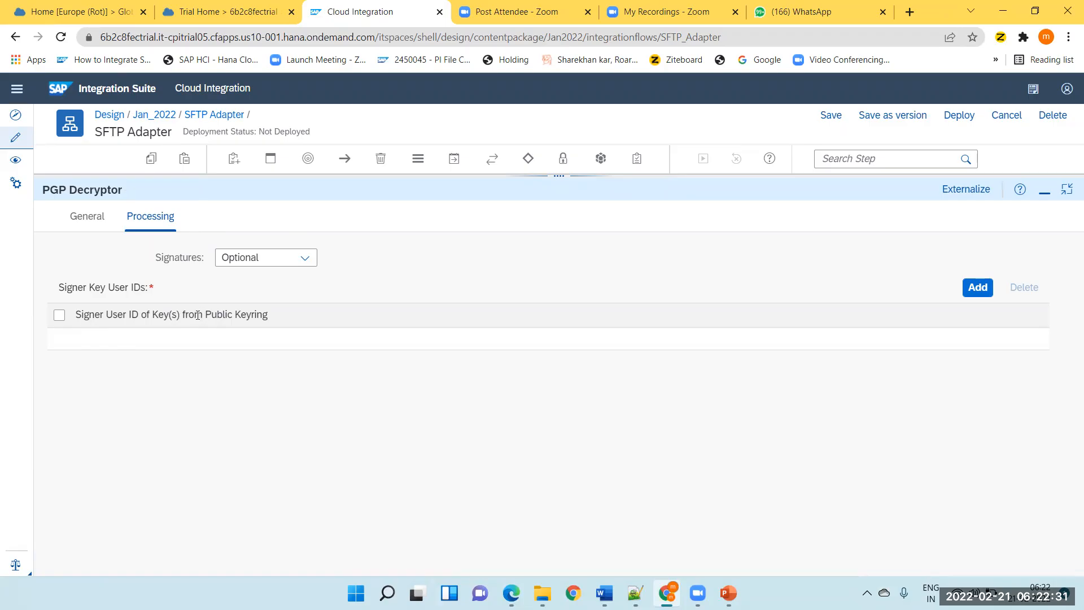
left_click_drag(207, 315, 293, 311)
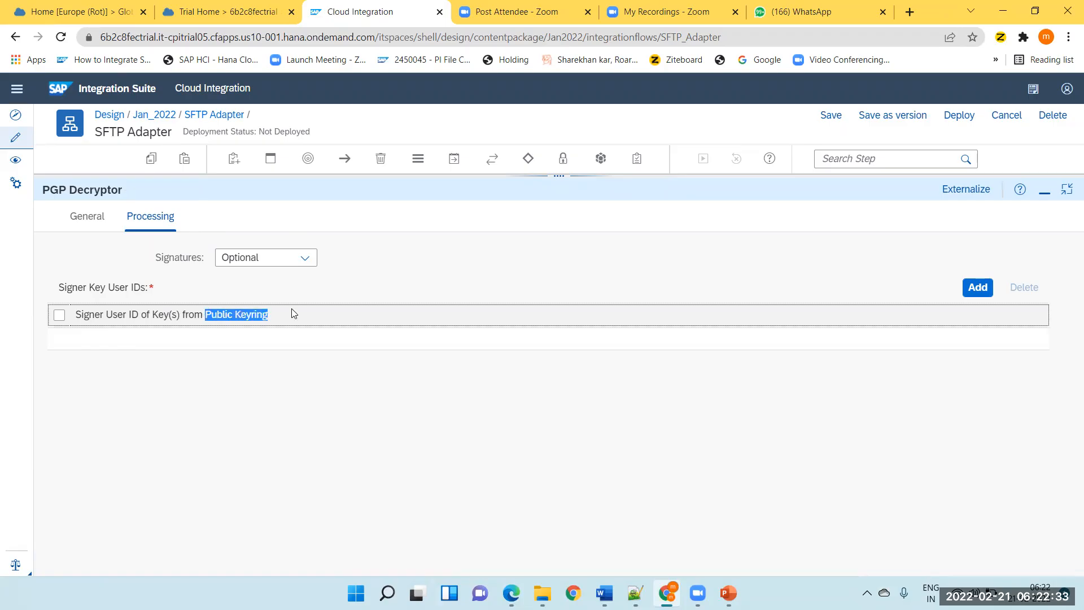
Set the PGP Decryptor's Signatures to Required, then add an empty signer key user ID row and delete it.
left_click(304, 260)
left_click(252, 324)
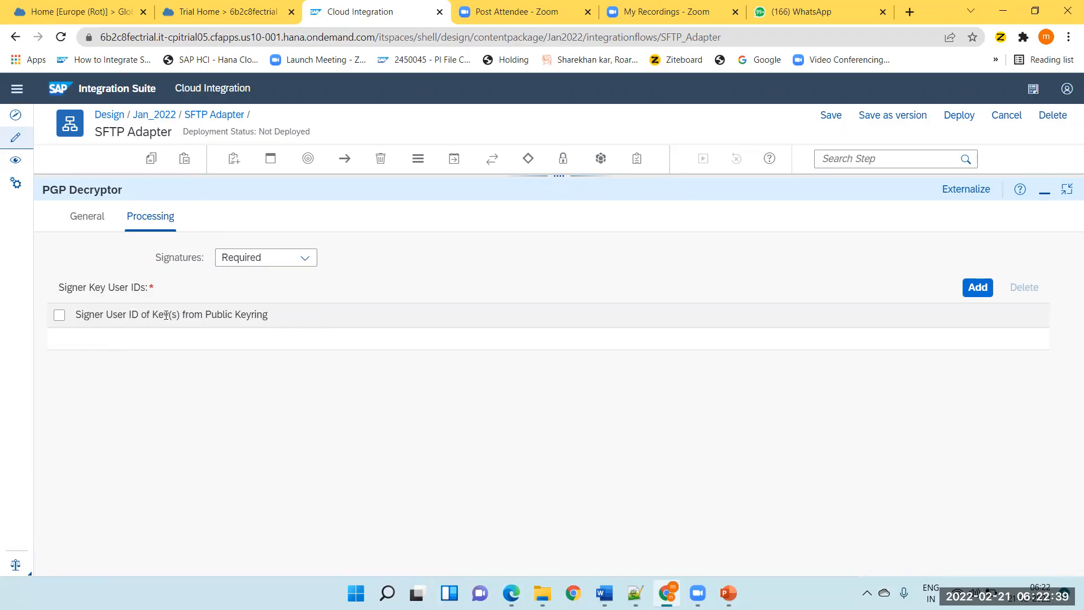
left_click(224, 313)
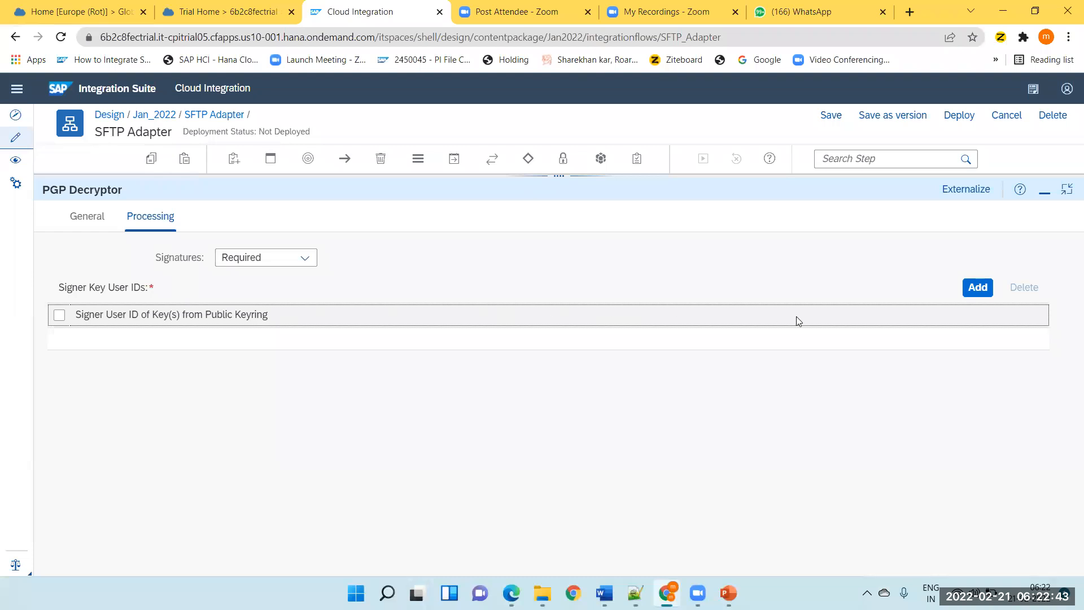
left_click(991, 293)
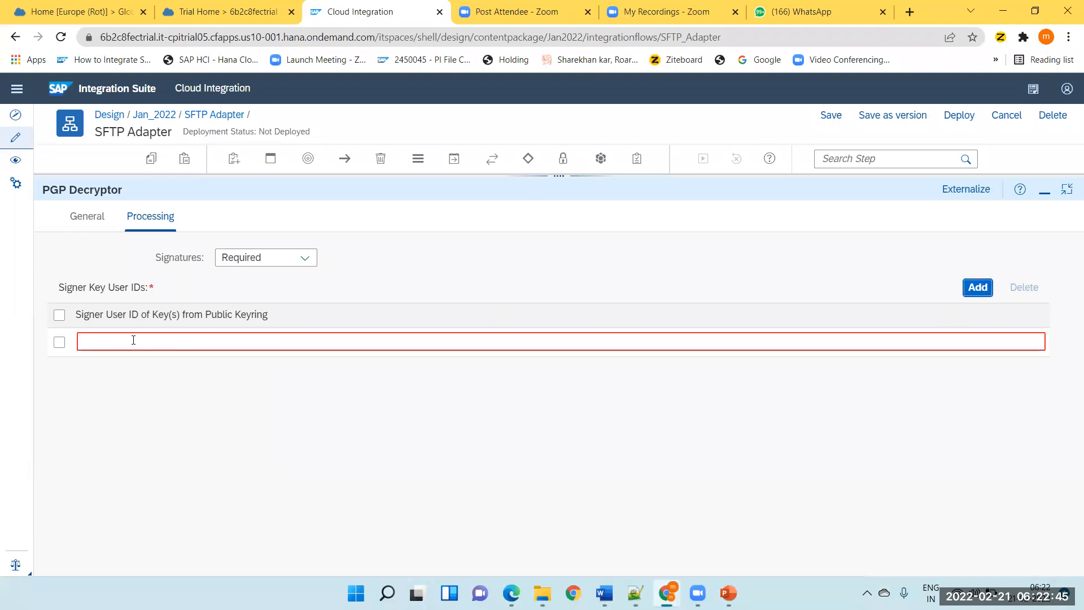
left_click(60, 342)
left_click(1024, 288)
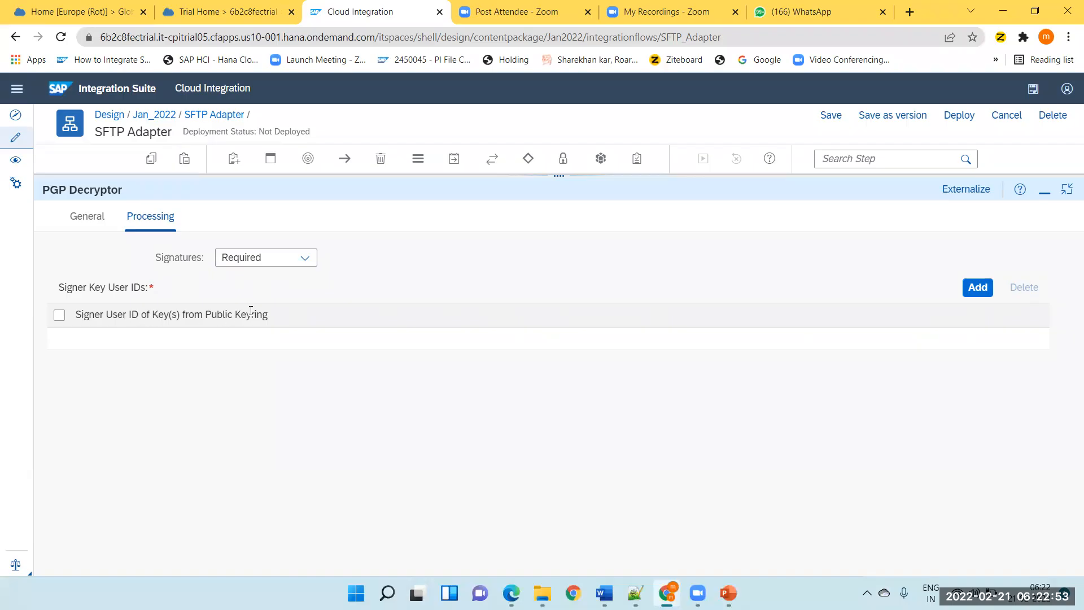
Switch the PGP Decryptor's Signatures to None Expected, then set it to Optional.
left_click(305, 258)
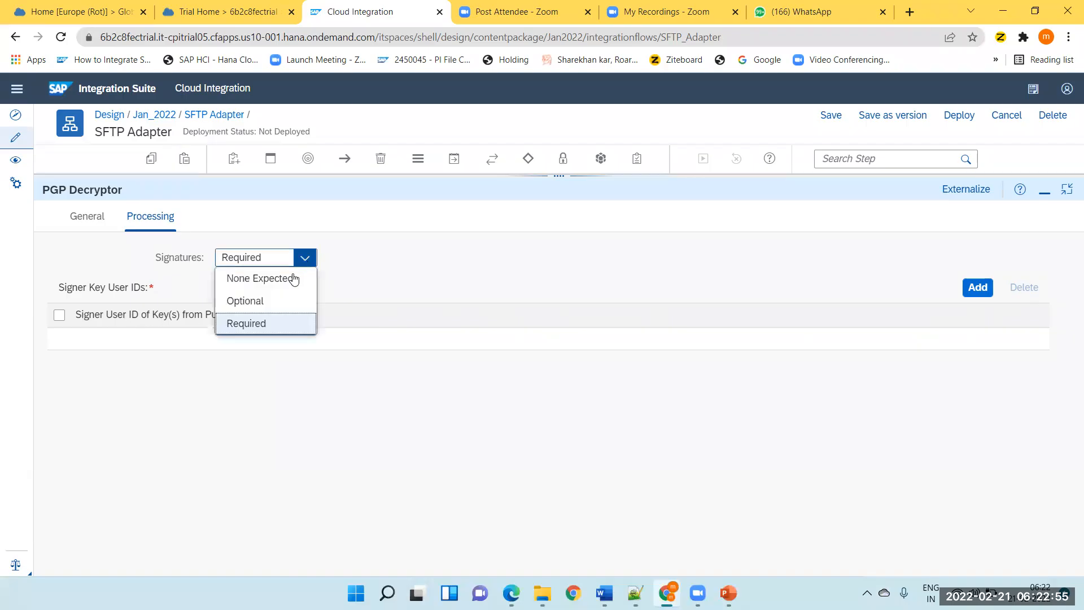
left_click(258, 279)
left_click(308, 258)
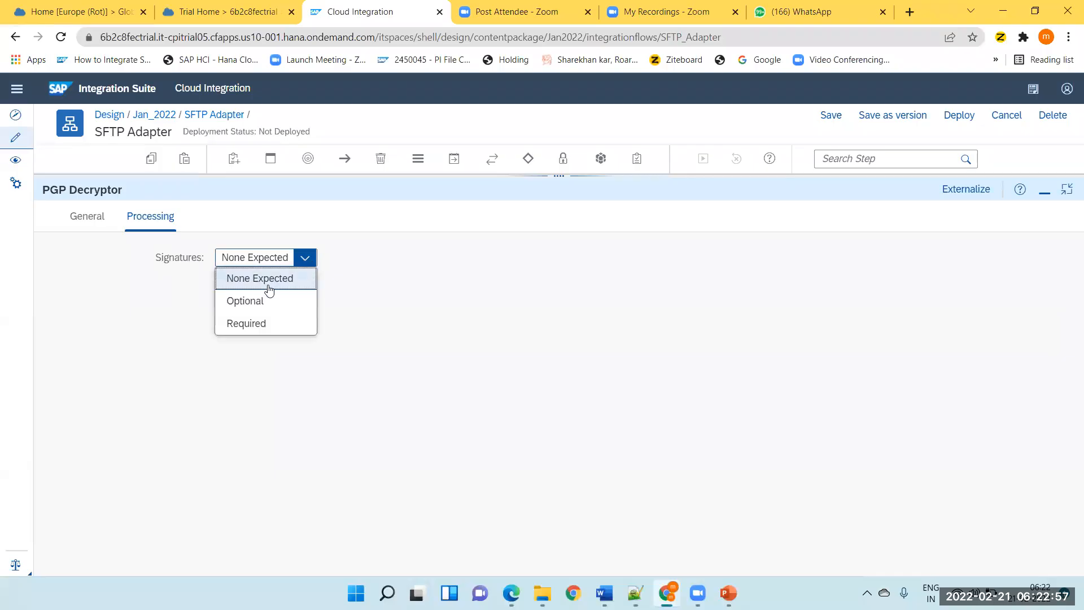
left_click(249, 300)
left_click(305, 258)
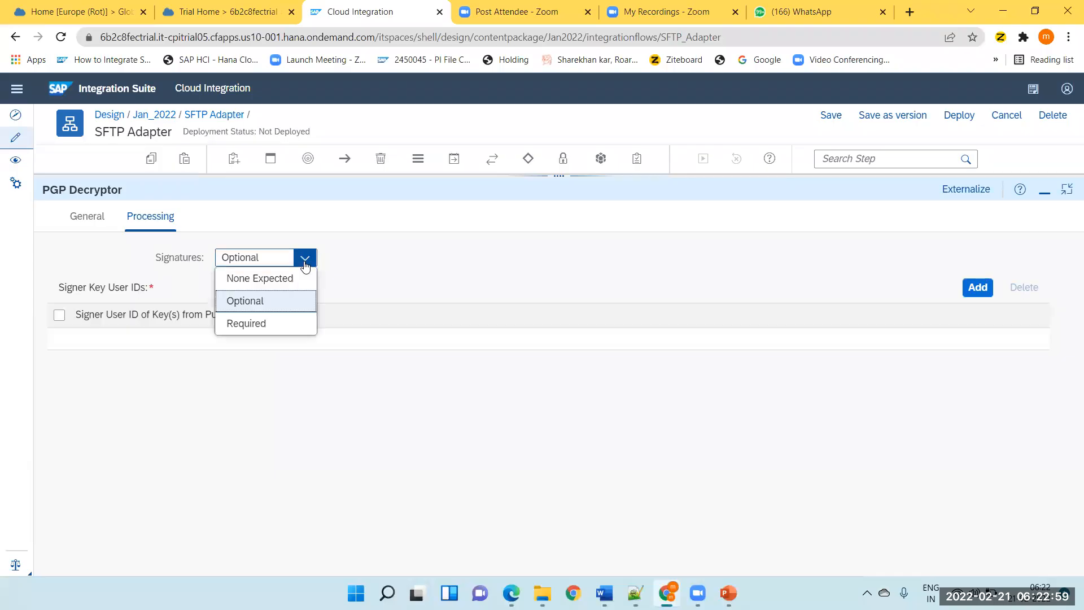
left_click(352, 245)
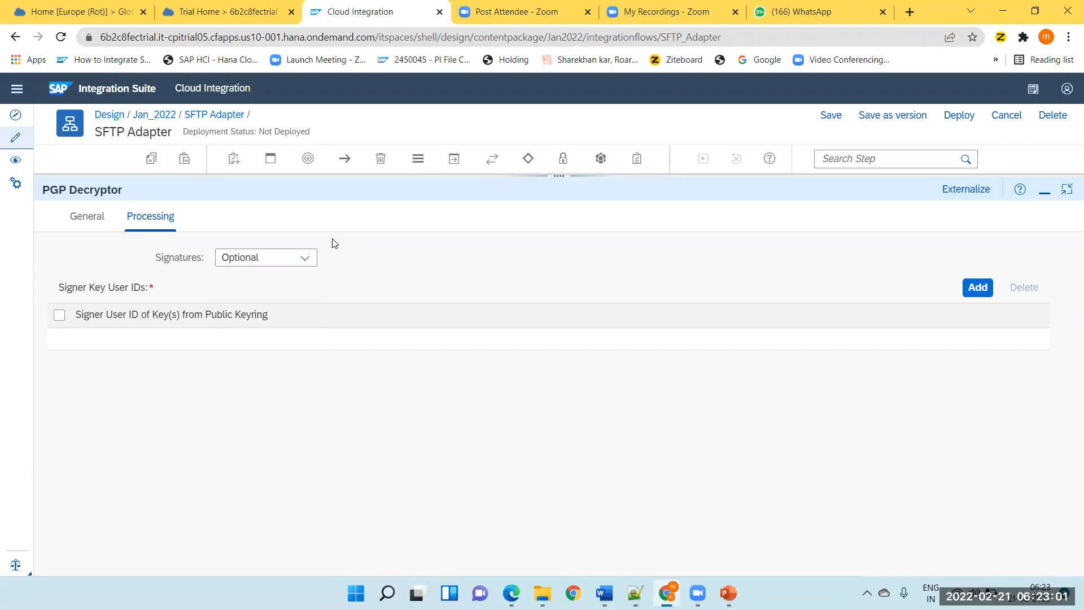
Open the processing settings of PGPEncryptor 1 in the expanded property sheet.
left_click(1044, 193)
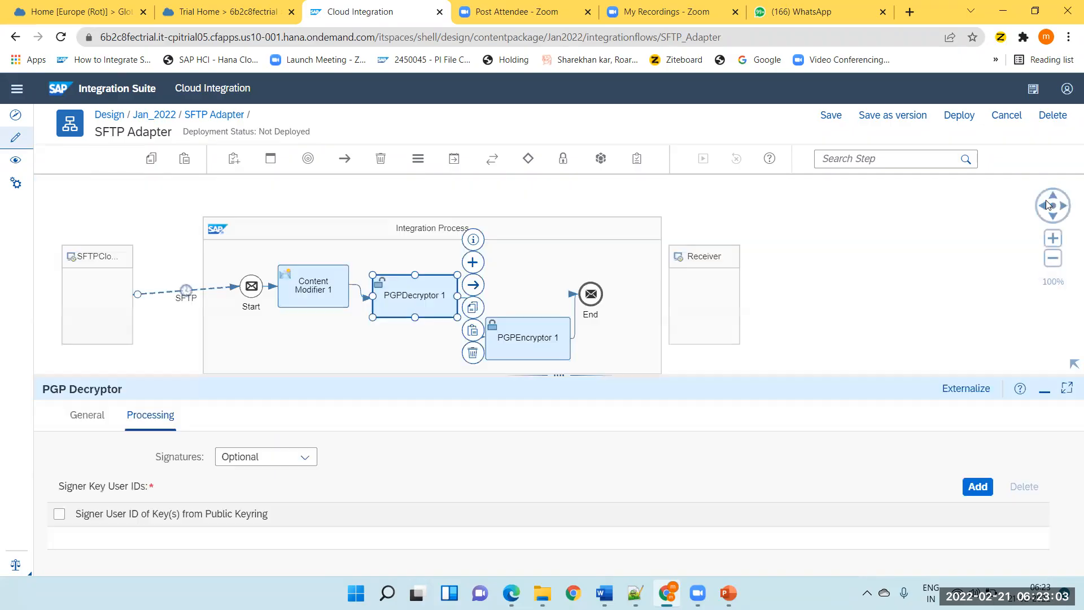
left_click(517, 339)
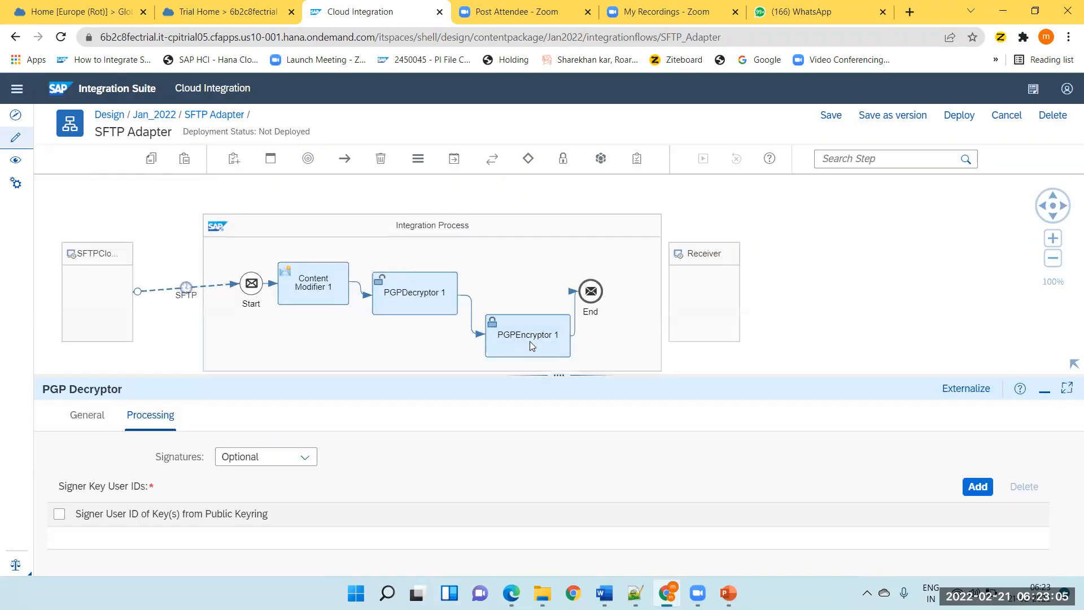
left_click(530, 346)
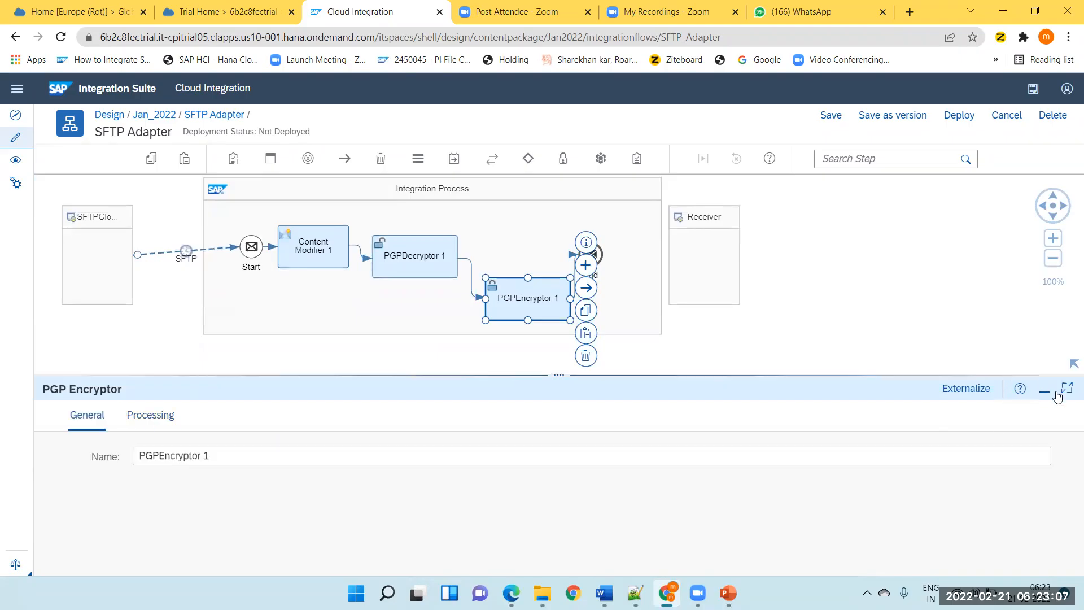
left_click(151, 415)
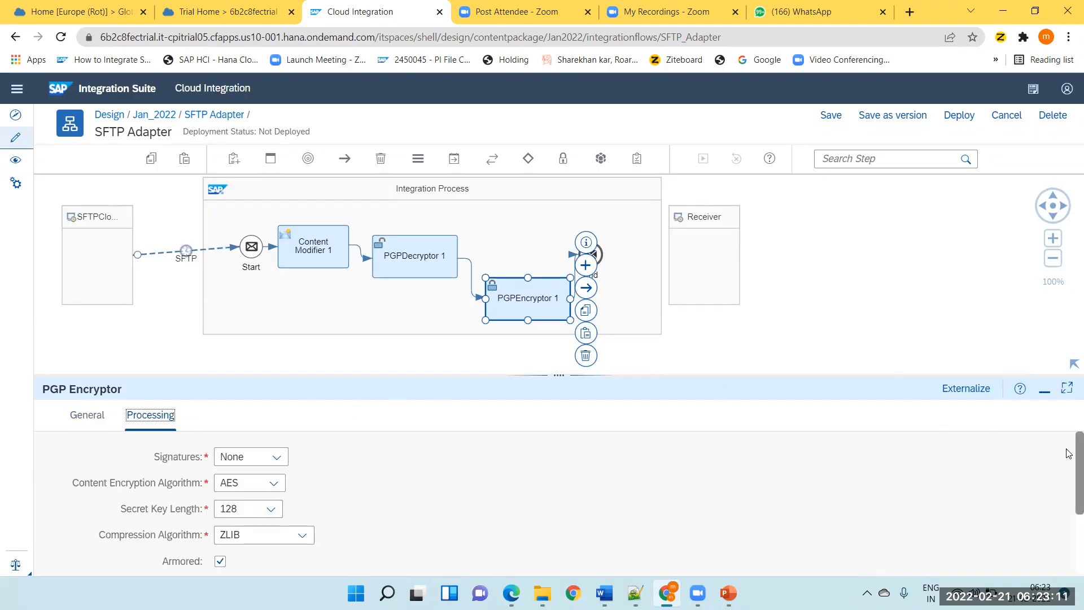
left_click(1067, 389)
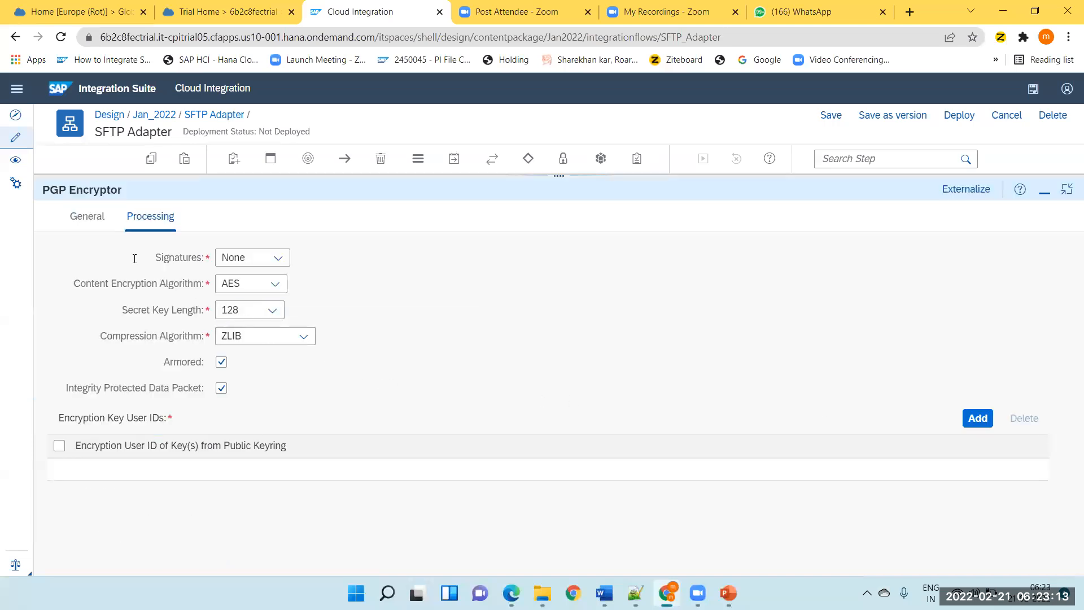
Examine the PGP Encryptor's Signatures, encryption key user ID and general settings, then minimize its property sheet.
left_click(277, 260)
left_click(346, 282)
left_click_drag(129, 448, 221, 448)
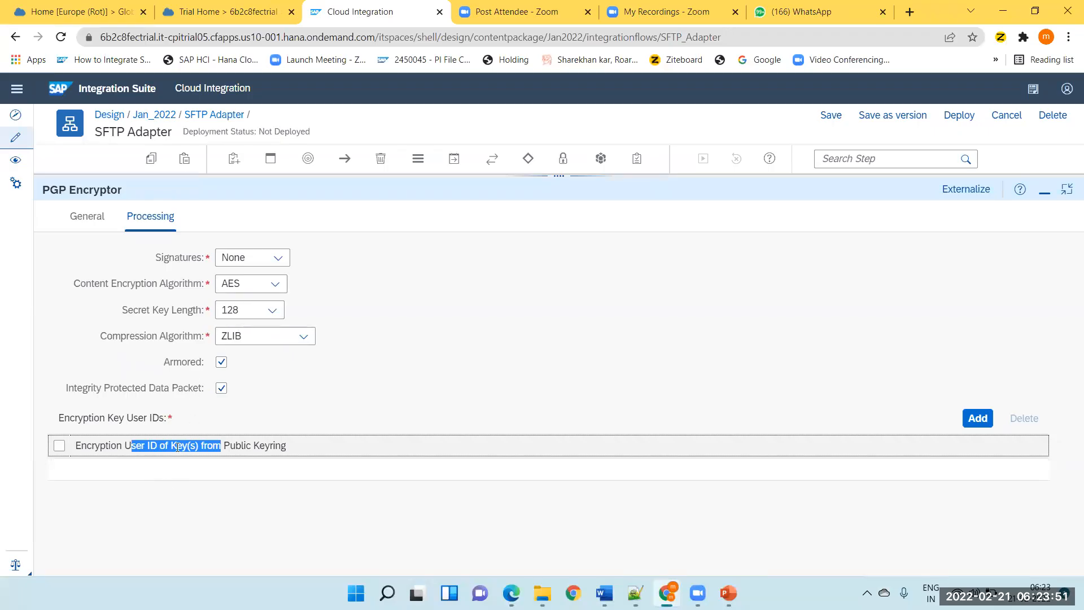
left_click_drag(174, 446, 188, 446)
left_click(206, 462)
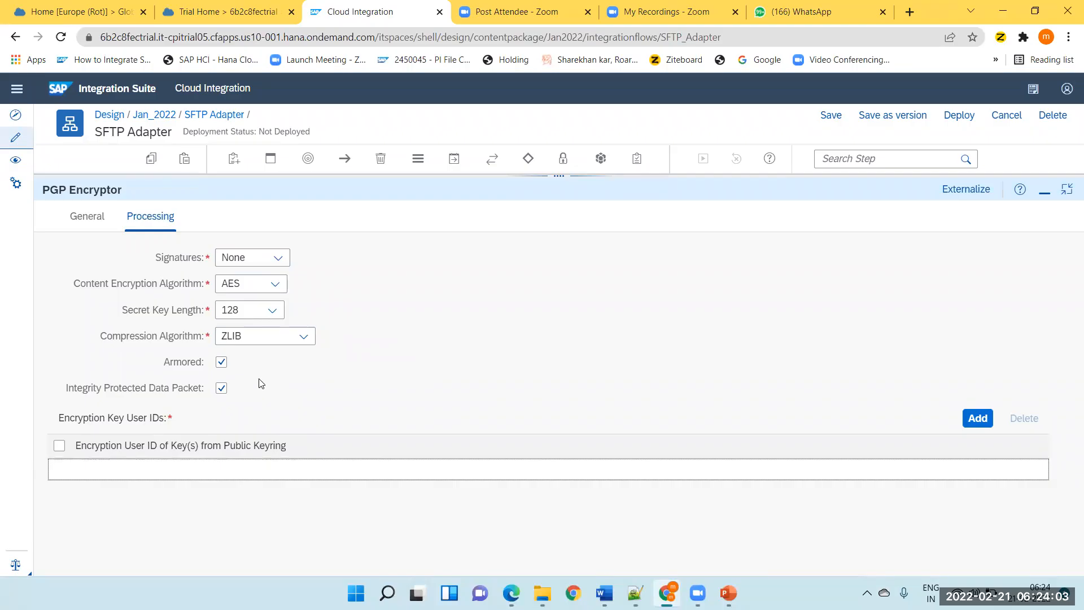
left_click(76, 217)
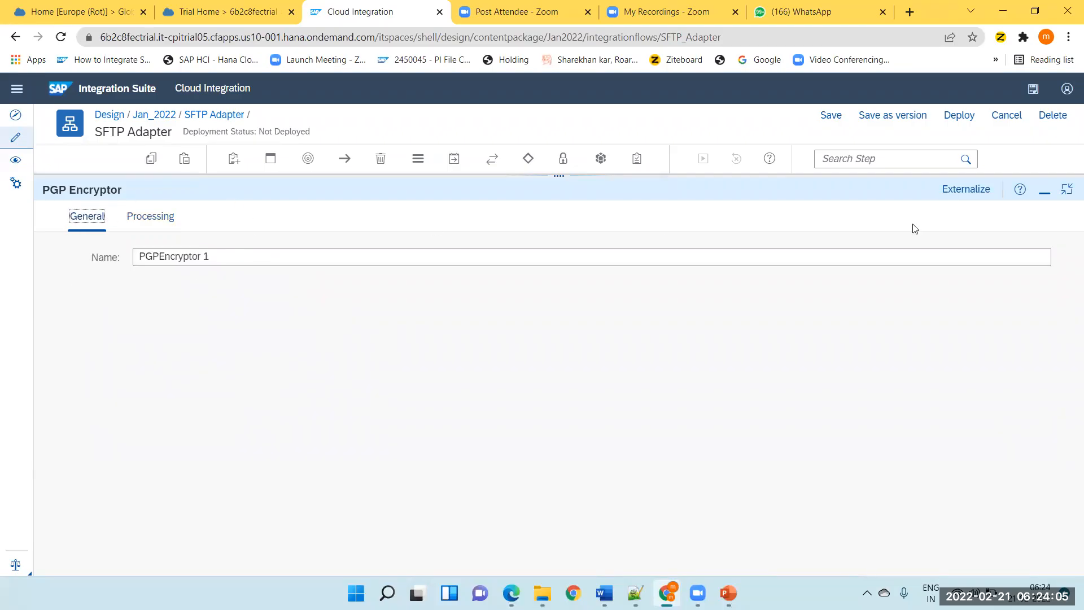
left_click(1043, 191)
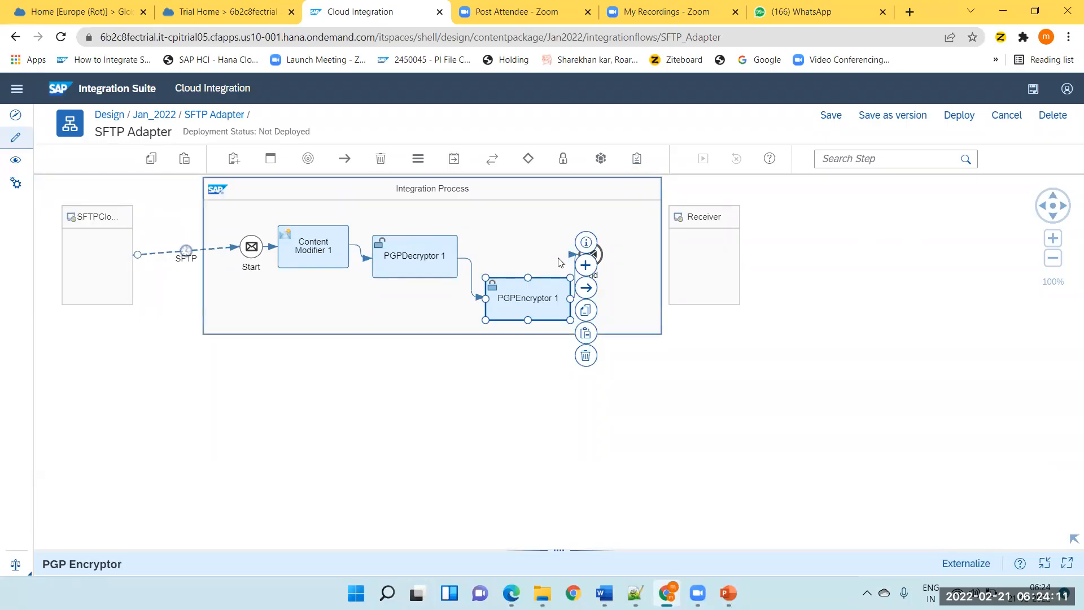
View the available Security step types, then reopen PGPDecryptor 1's processing settings and review its Signatures options.
left_click(562, 159)
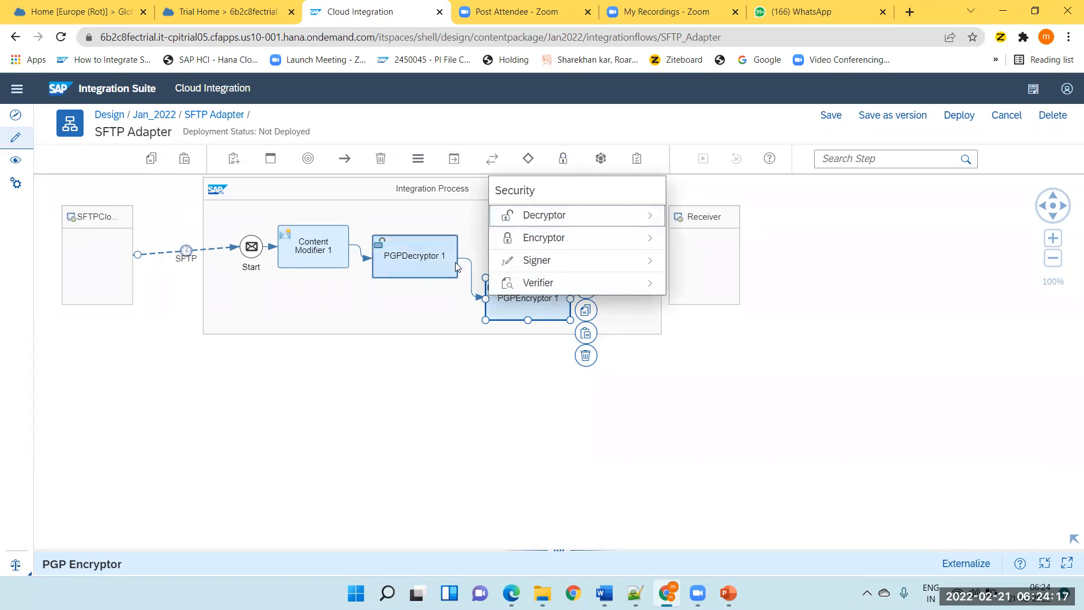
left_click(437, 265)
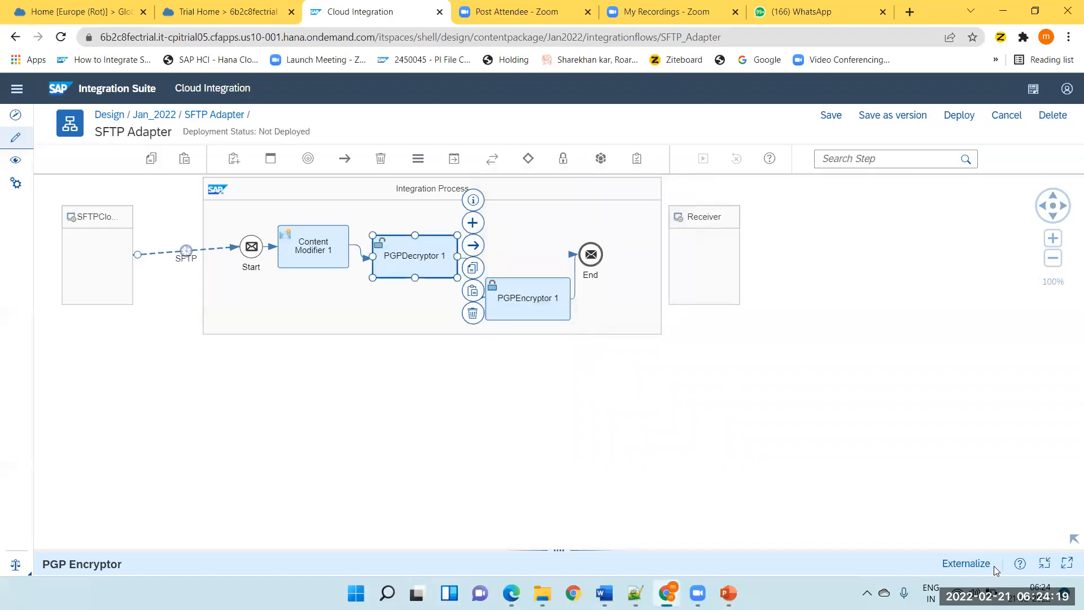
left_click(1065, 564)
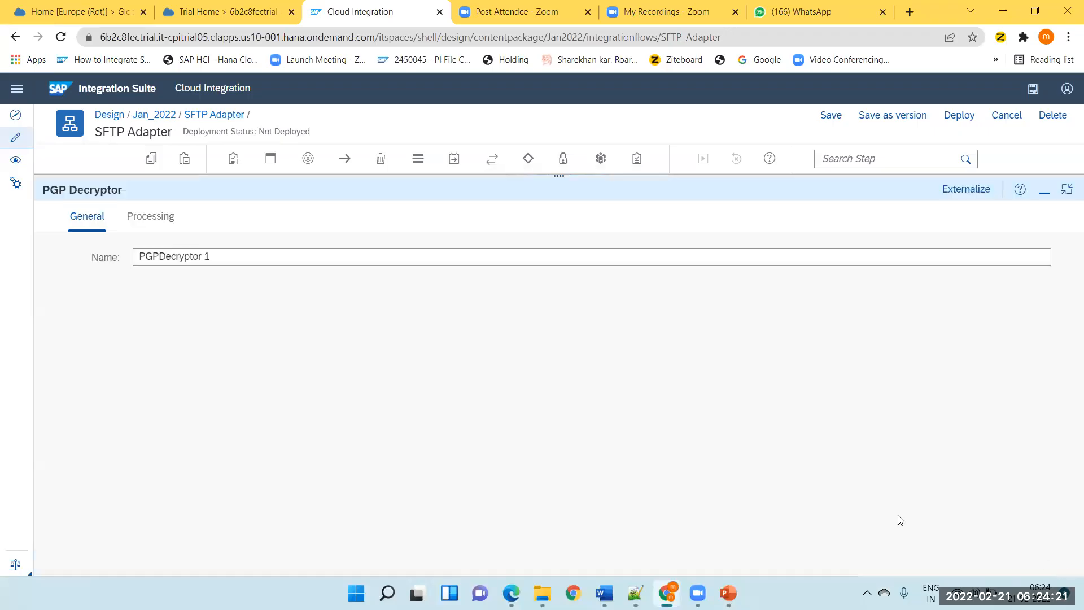
left_click(144, 220)
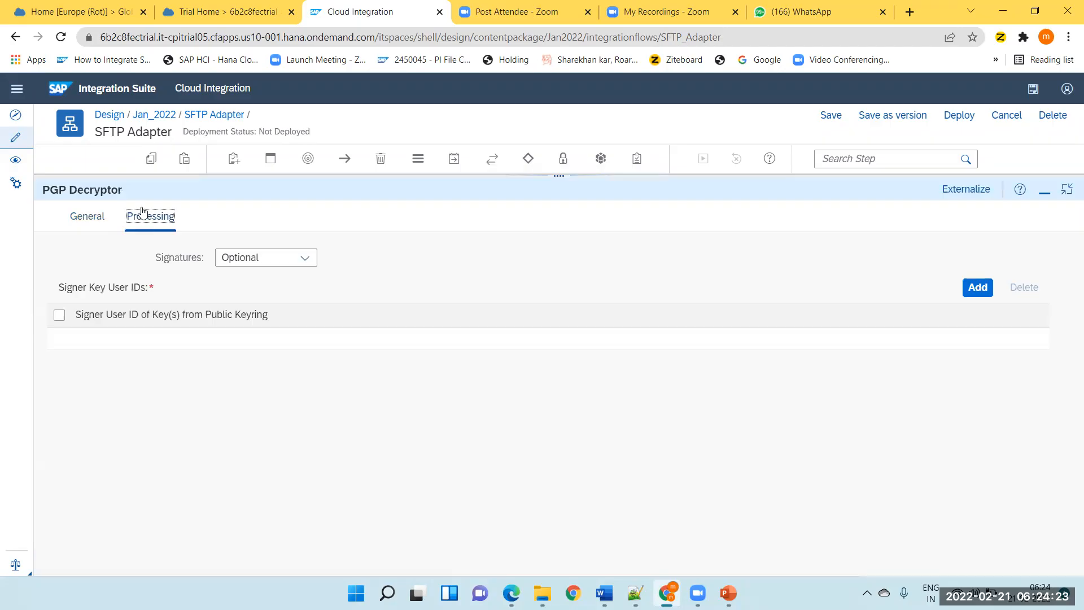
left_click(266, 269)
left_click(414, 364)
Switch to PowerPoint and add a new slide titled "Encryption" after the Message level Security slide.
left_click(728, 593)
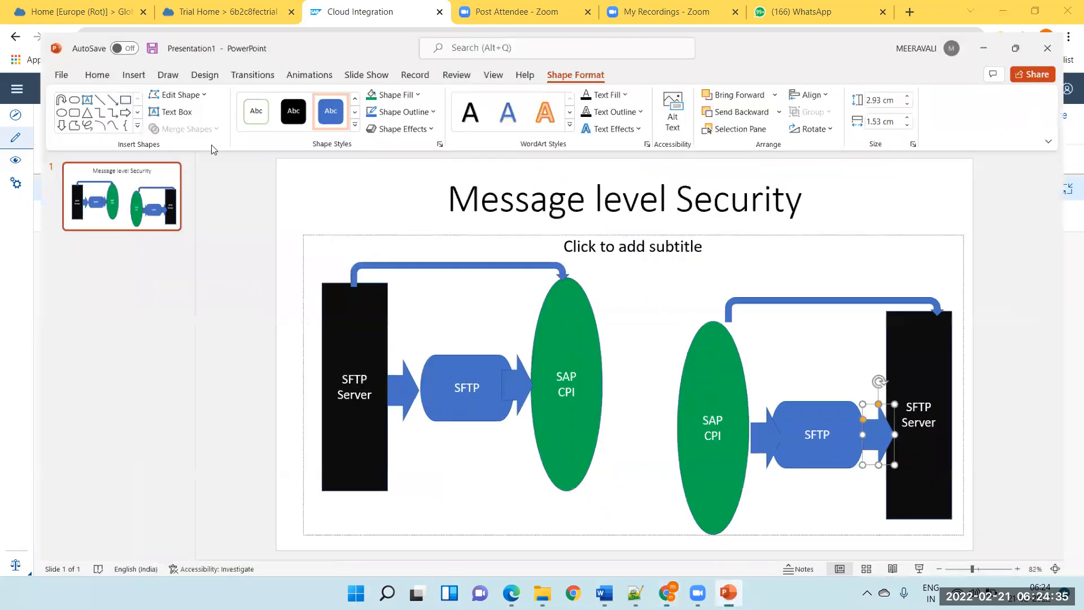
right_click(79, 210)
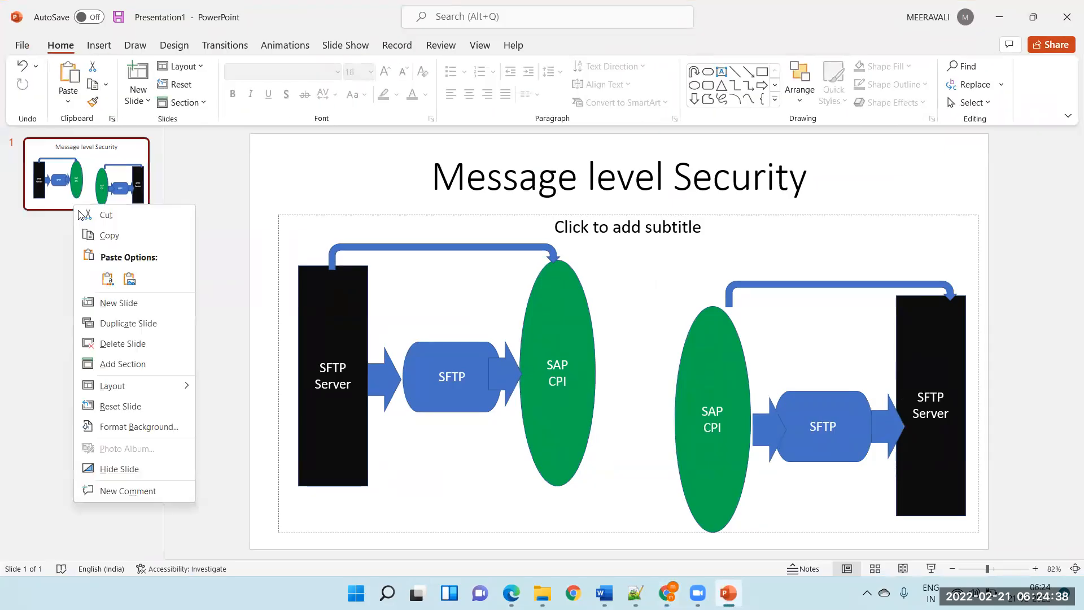
left_click(120, 310)
left_click(345, 193)
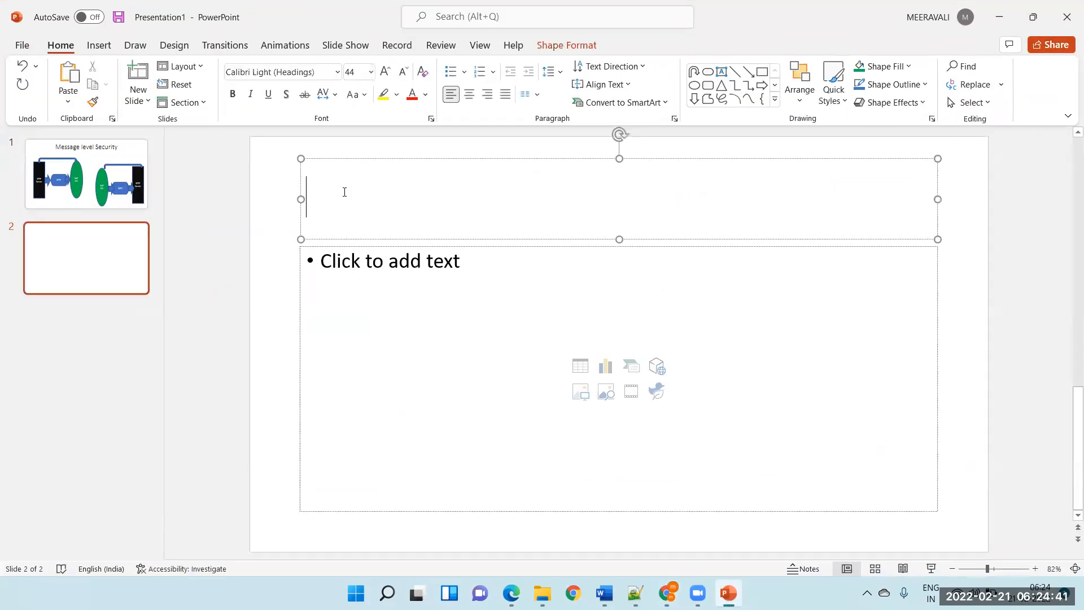
type("Encry")
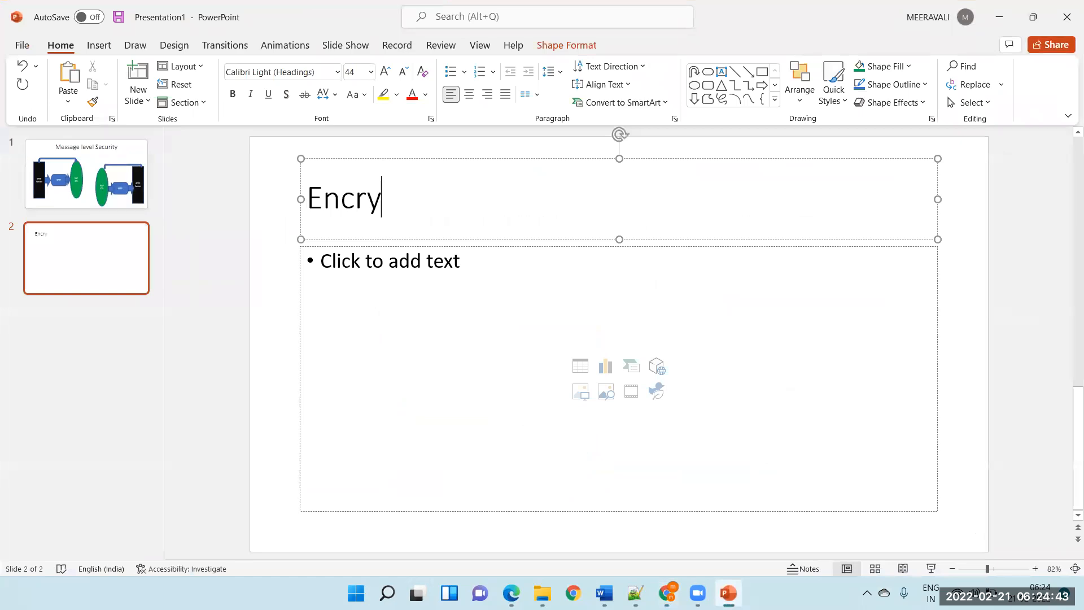
type("ption")
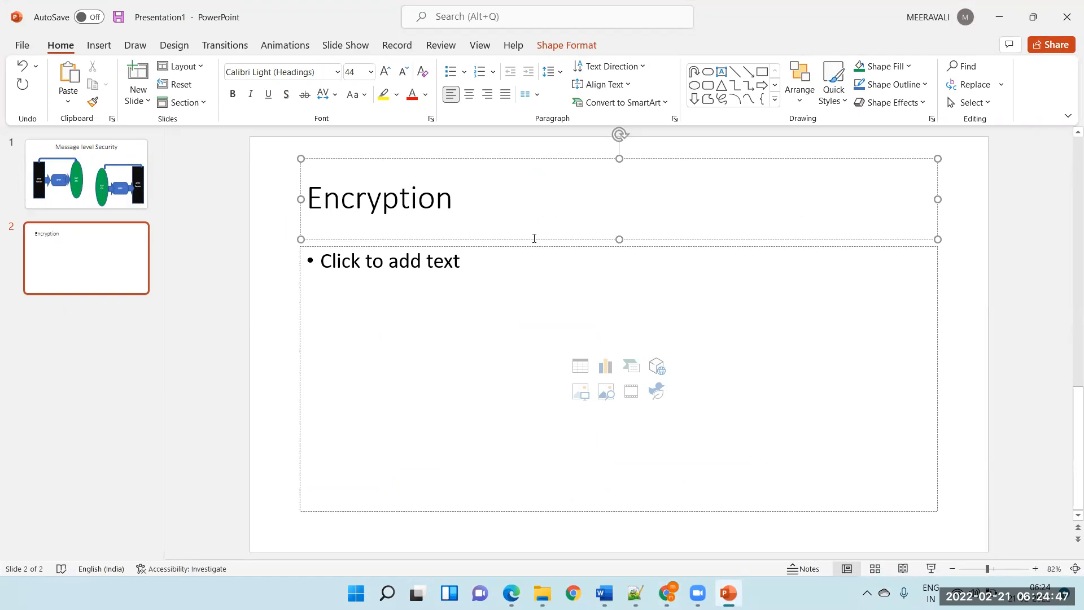
Reduce the height of the title box on slide 2 and extend its title with "- It Converts cipertext".
left_click_drag(618, 239, 619, 203)
left_click(462, 180)
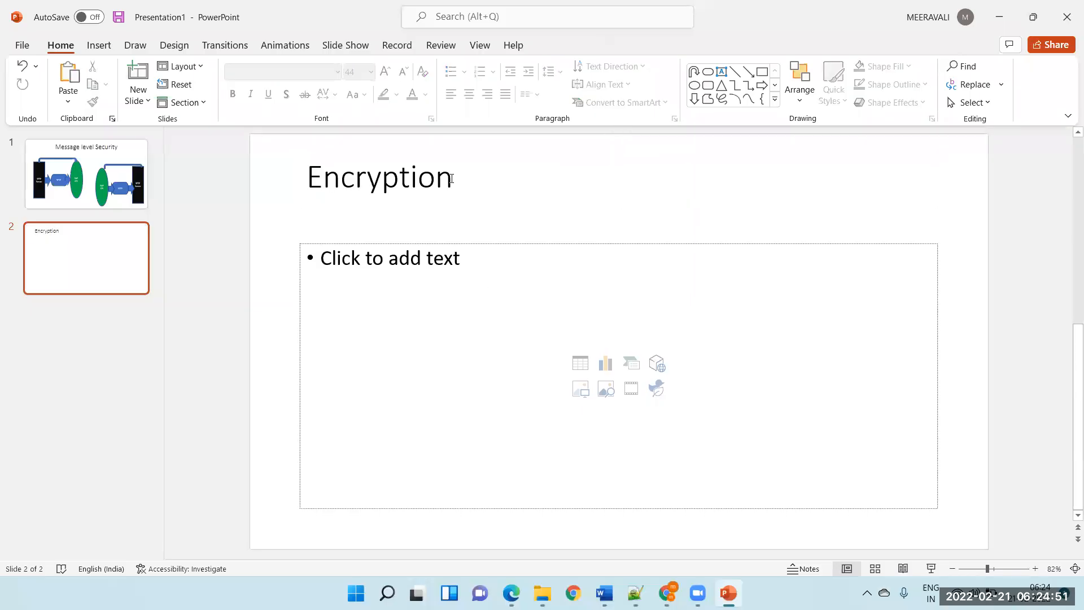
left_click(451, 179)
type("- It Con")
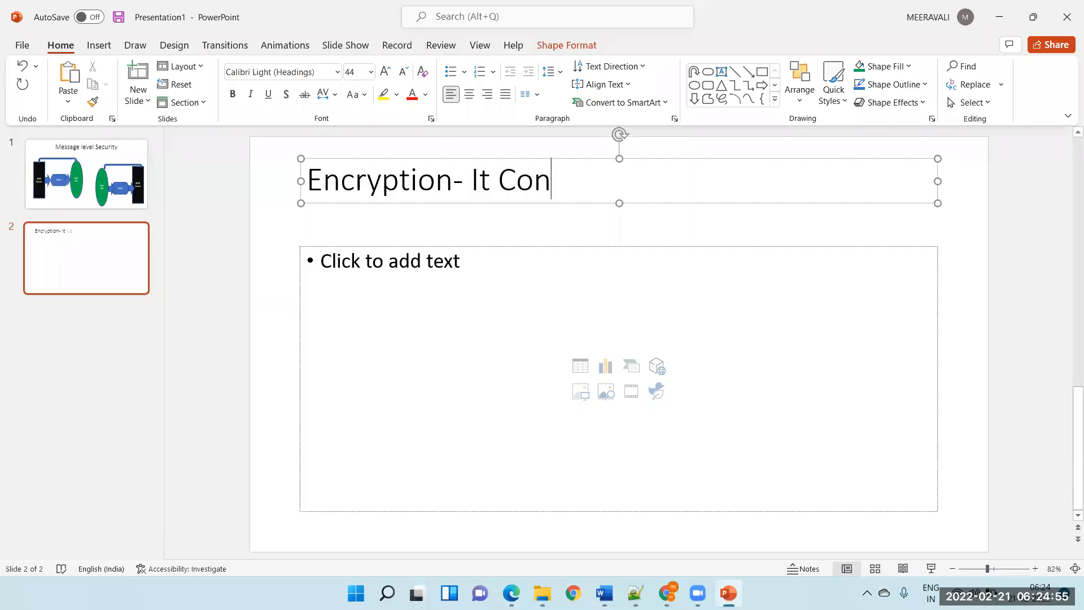
type("verts c")
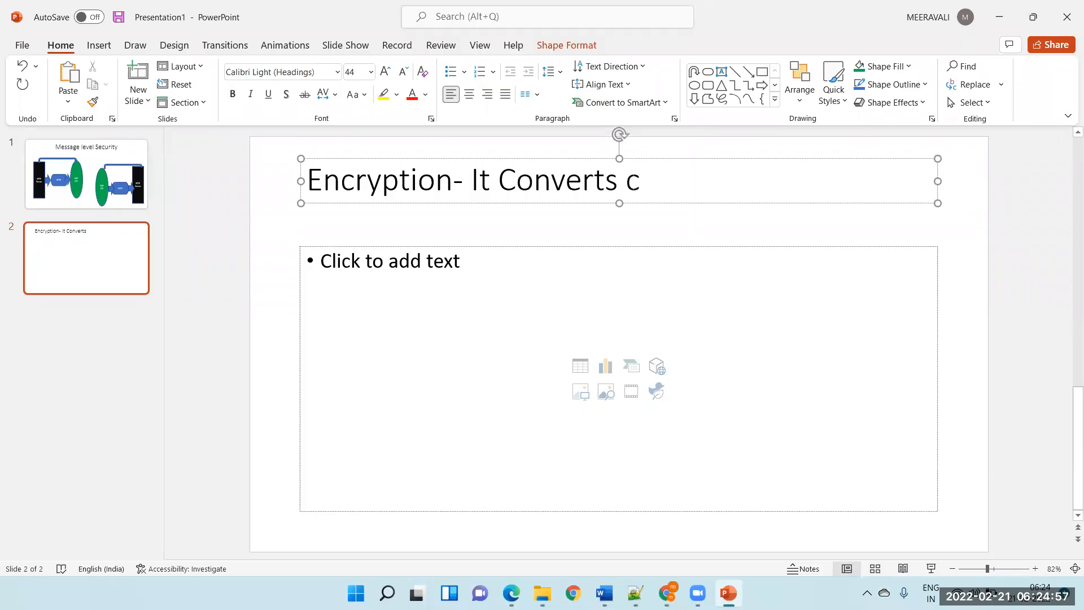
type("ipertext")
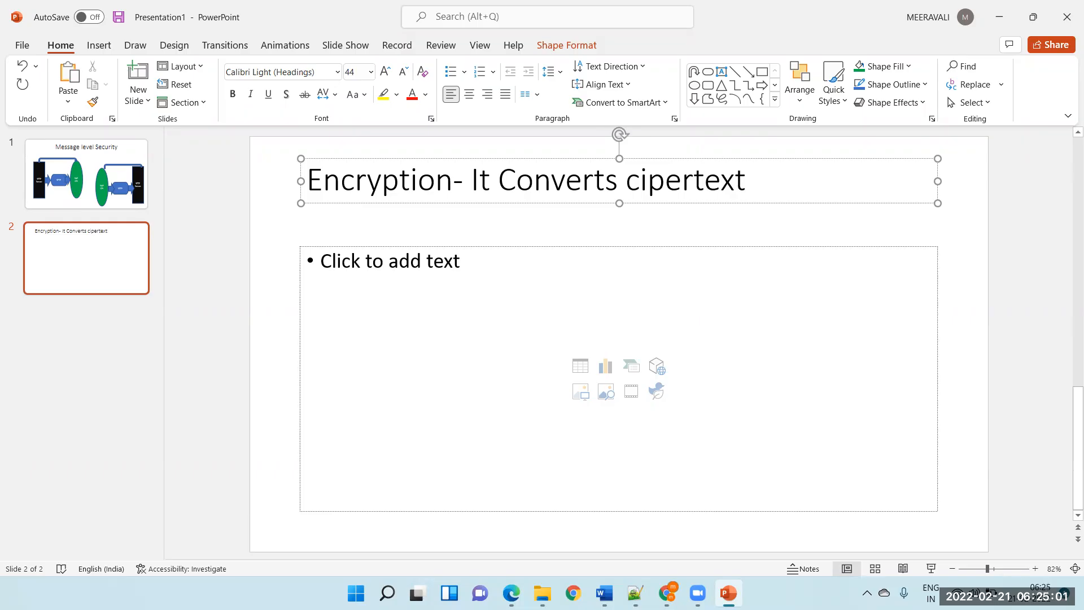